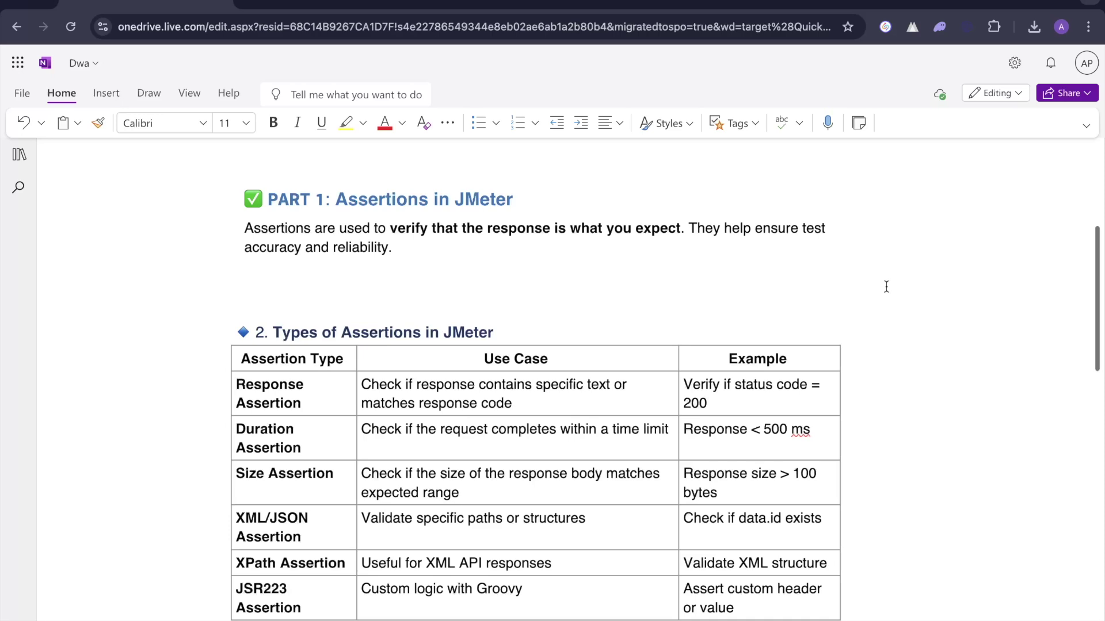
- Consult the OneNote table of JMeter assertion types and switch back to JMeter
click(886, 286)
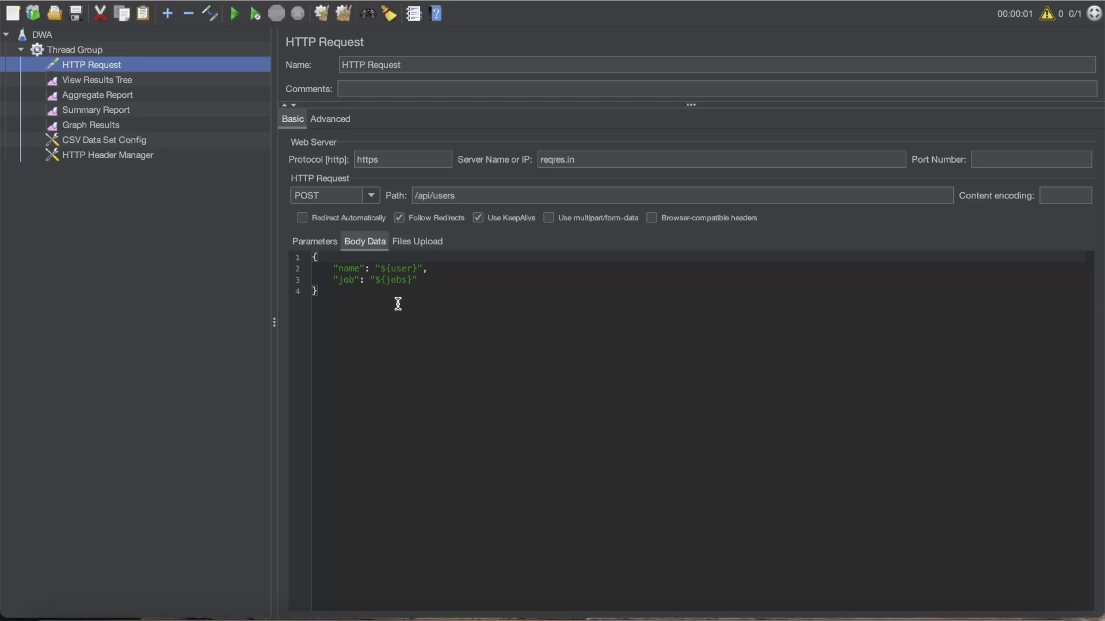
key(super+Tab)
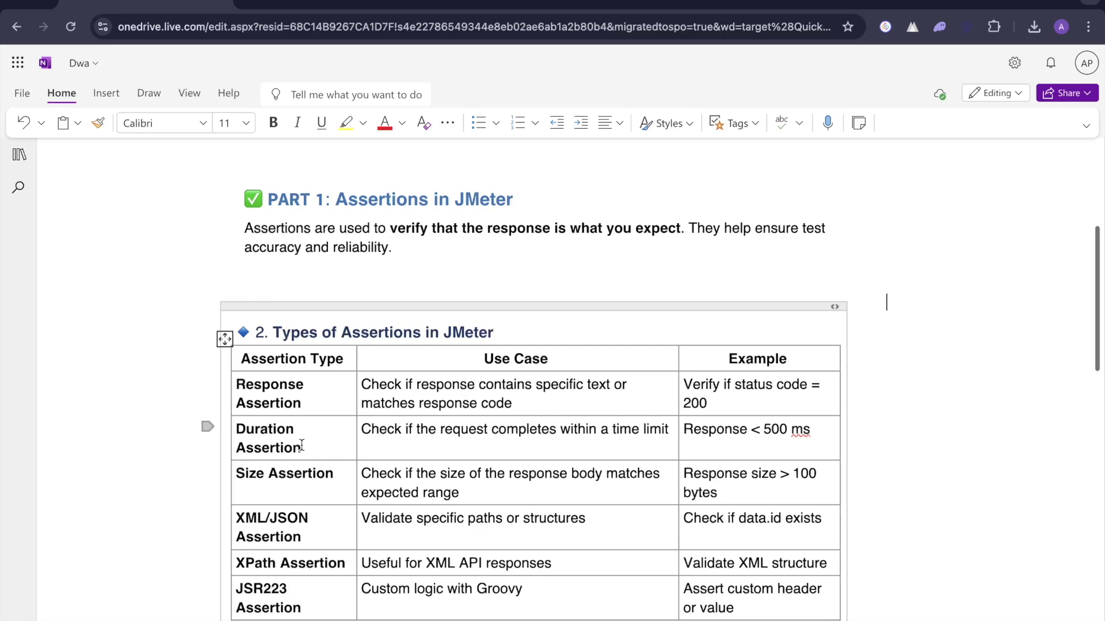
key(ctrl+Left)
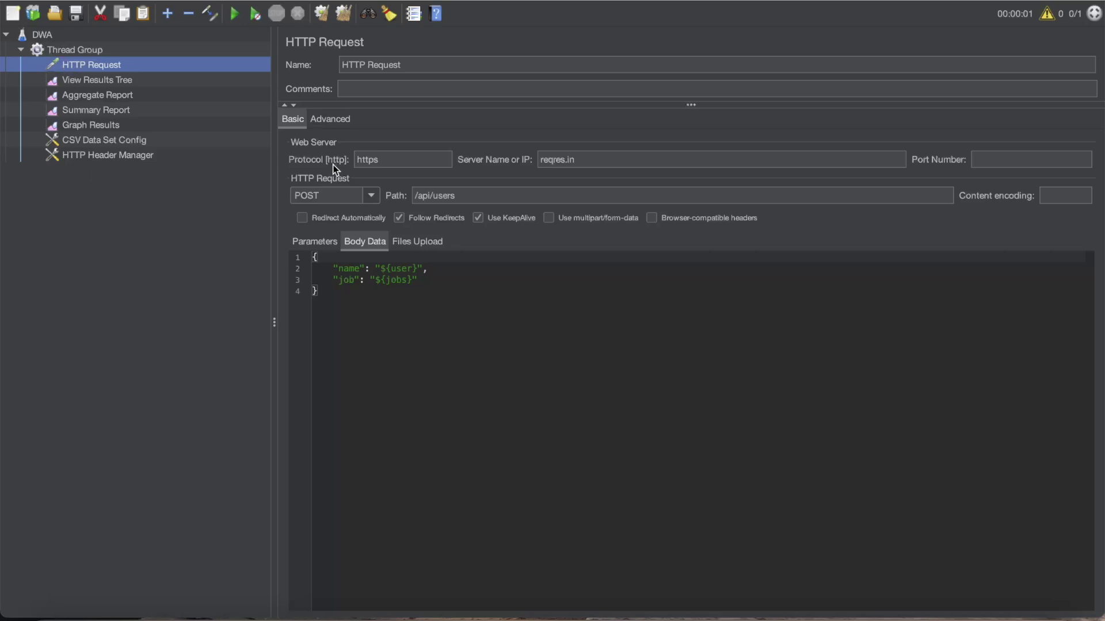
drag(578, 161, 536, 164)
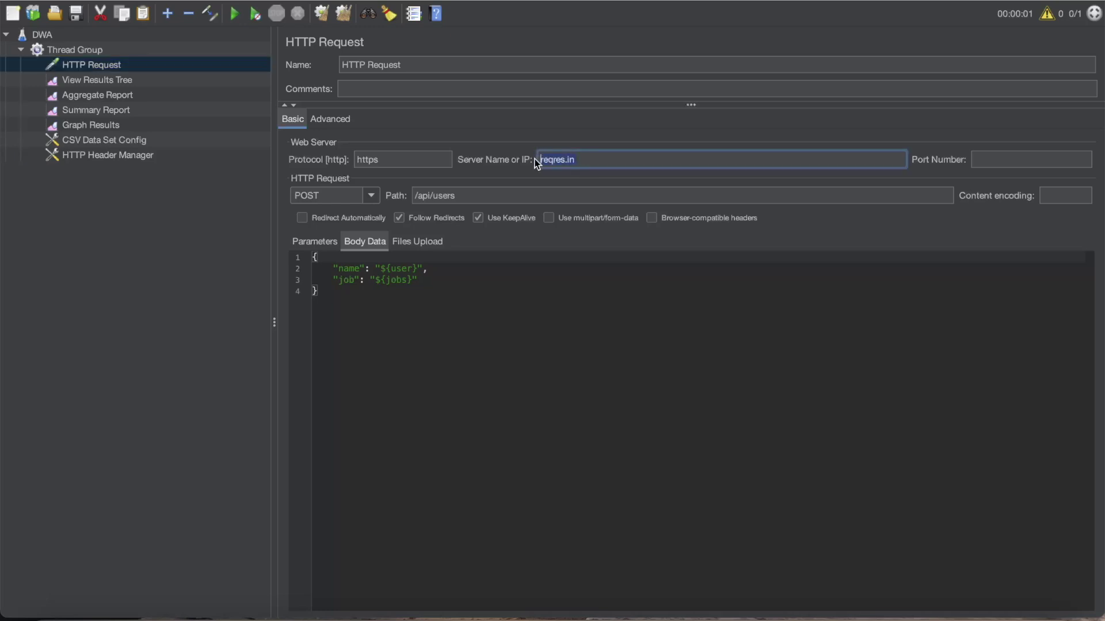
drag(473, 196, 412, 198)
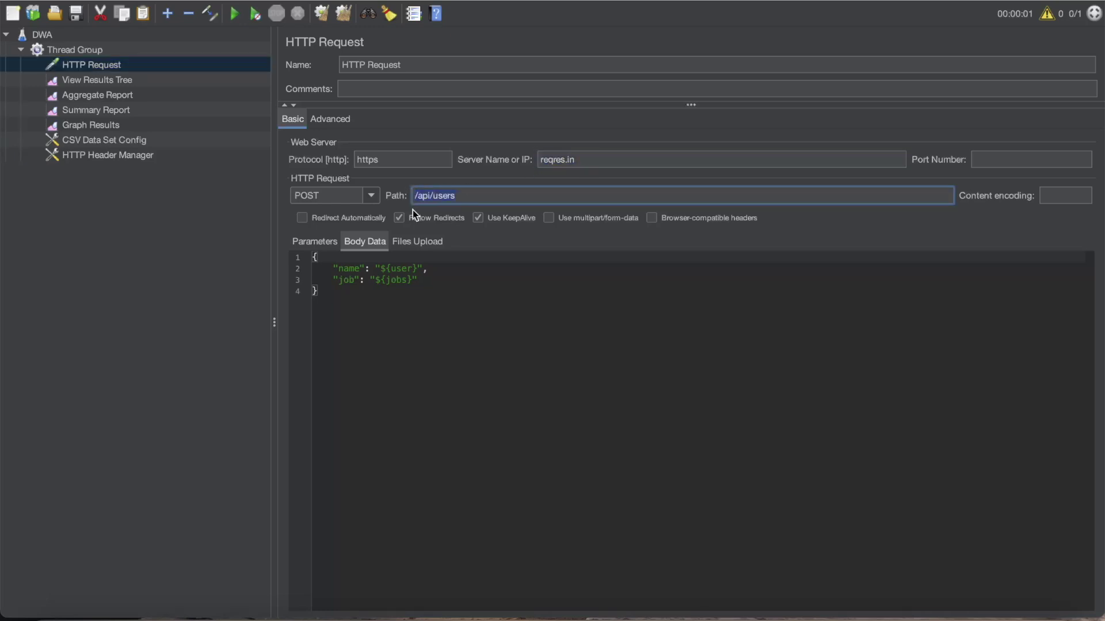
click(326, 291)
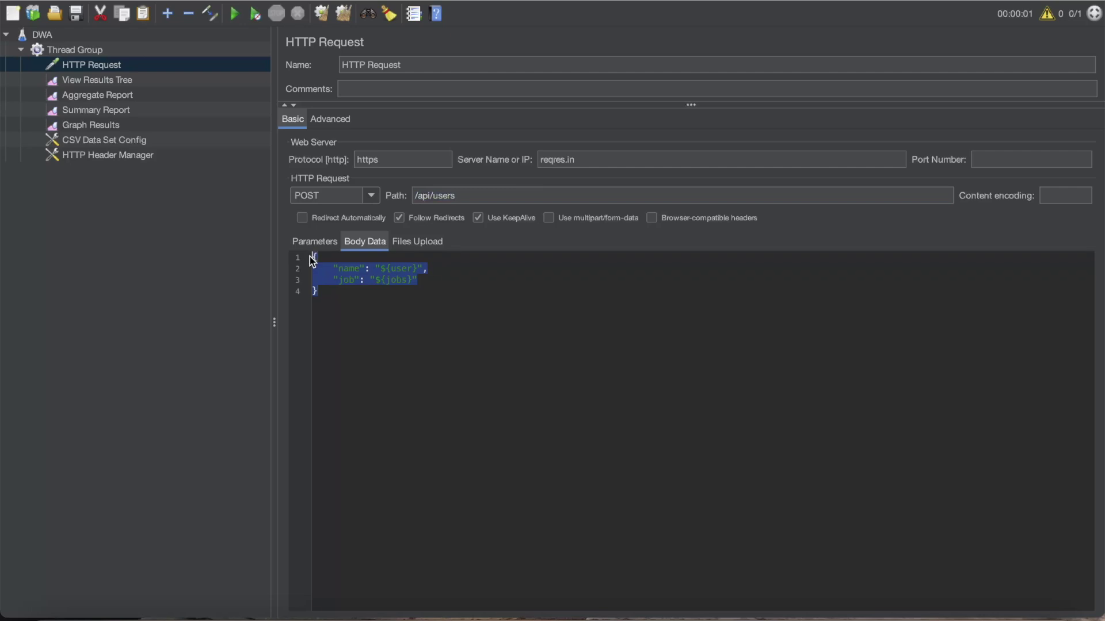
click(316, 291)
drag(417, 280, 383, 269)
click(398, 266)
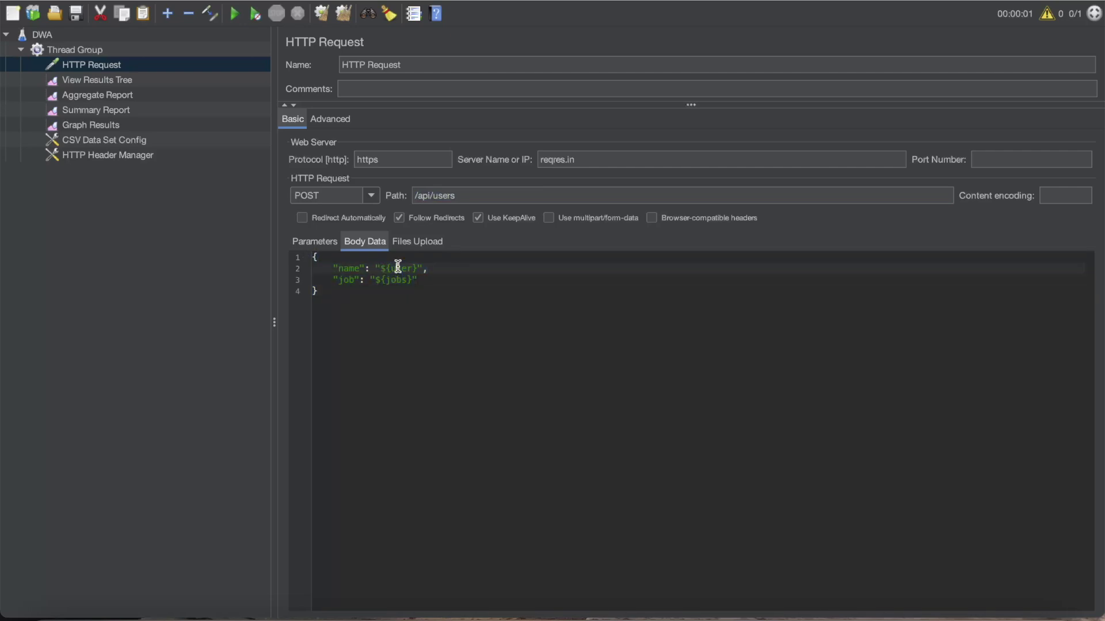
click(393, 287)
right_click(70, 49)
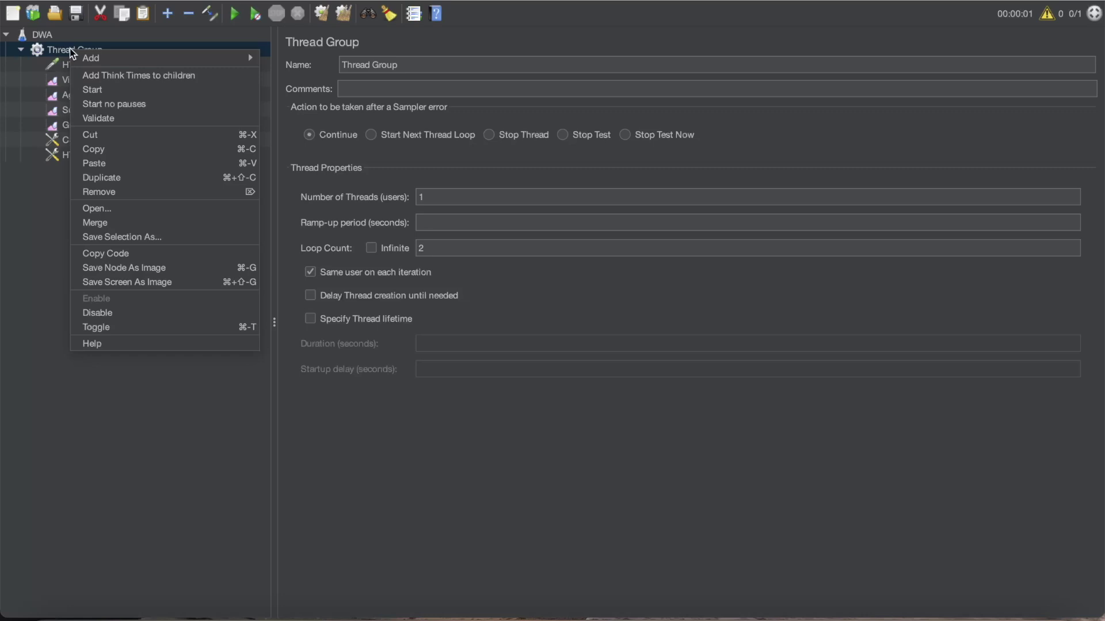
click(32, 281)
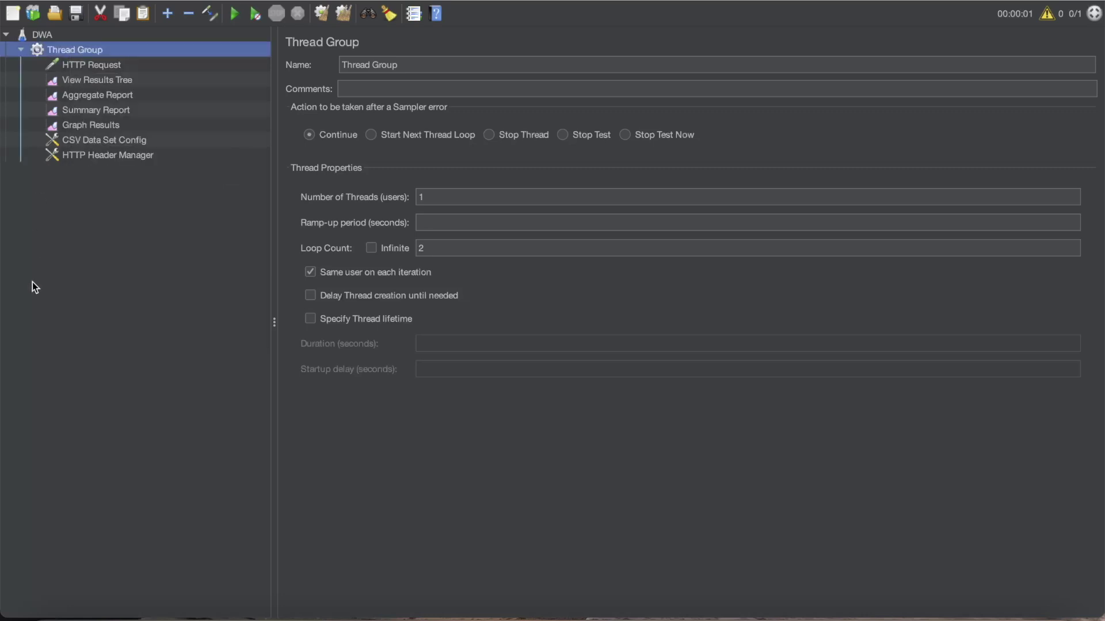
click(122, 82)
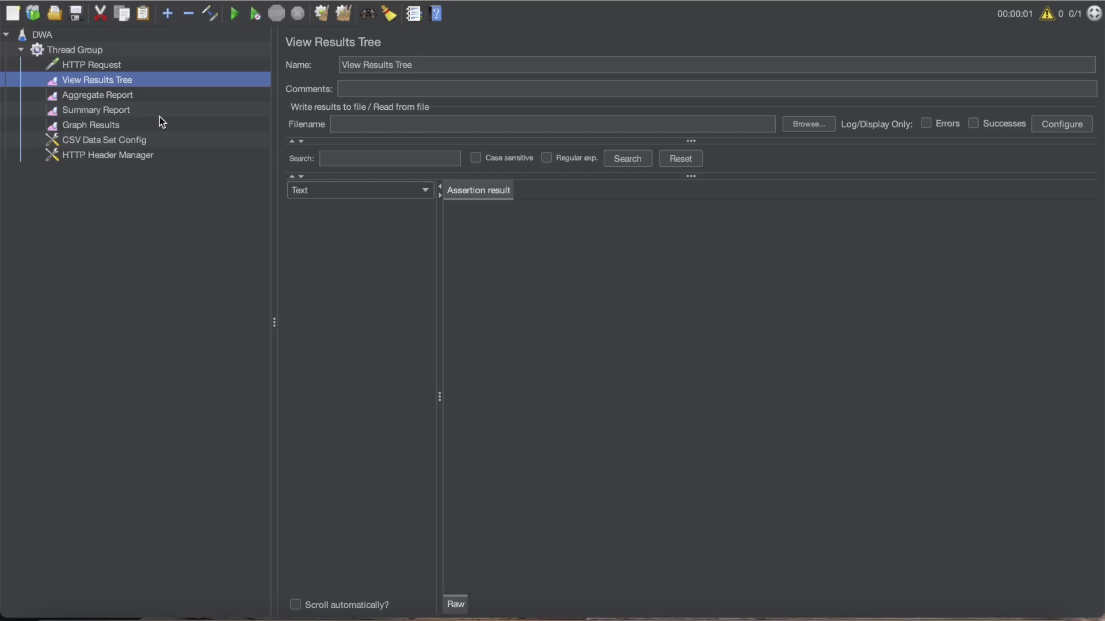
- Add a Response Assertion to the HTTP Request sampler
right_click(89, 65)
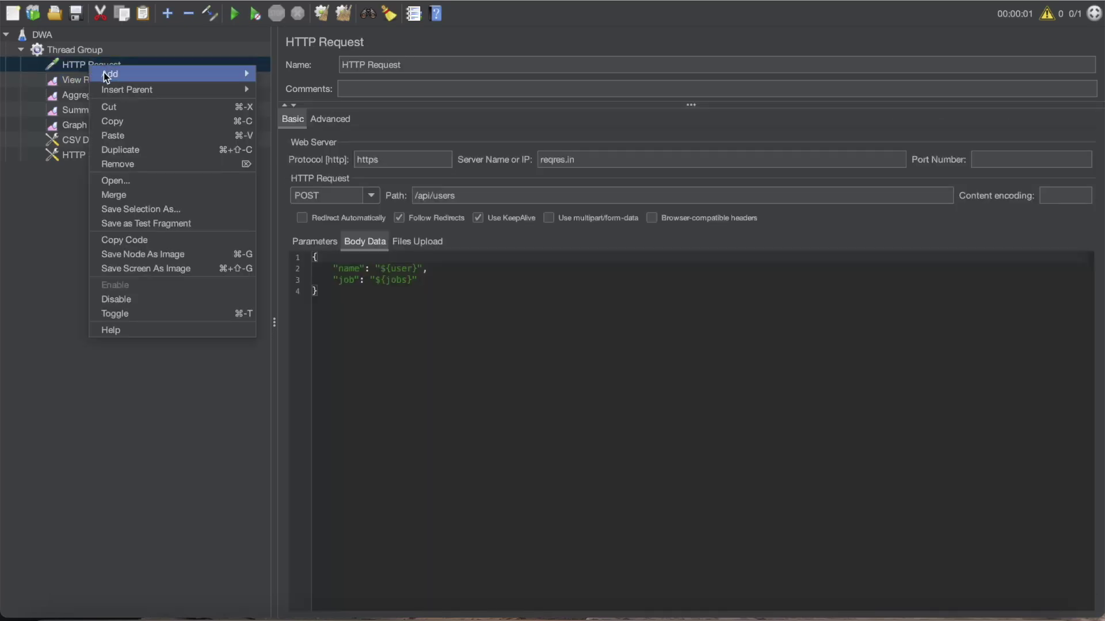
mouse_move(109, 76)
mouse_move(292, 78)
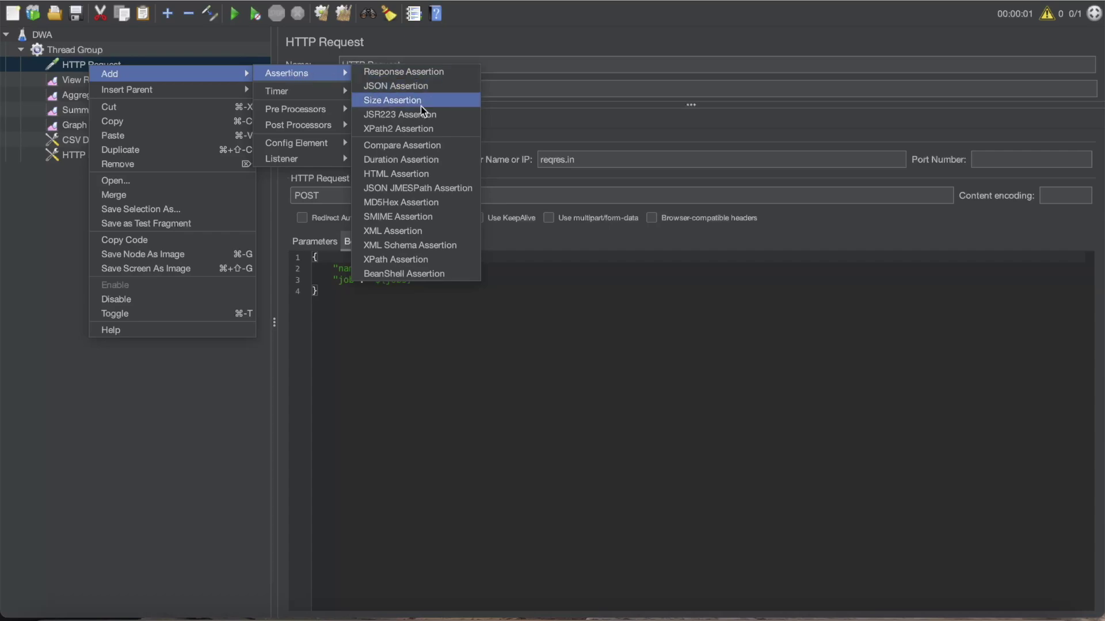
key(ctrl+Right)
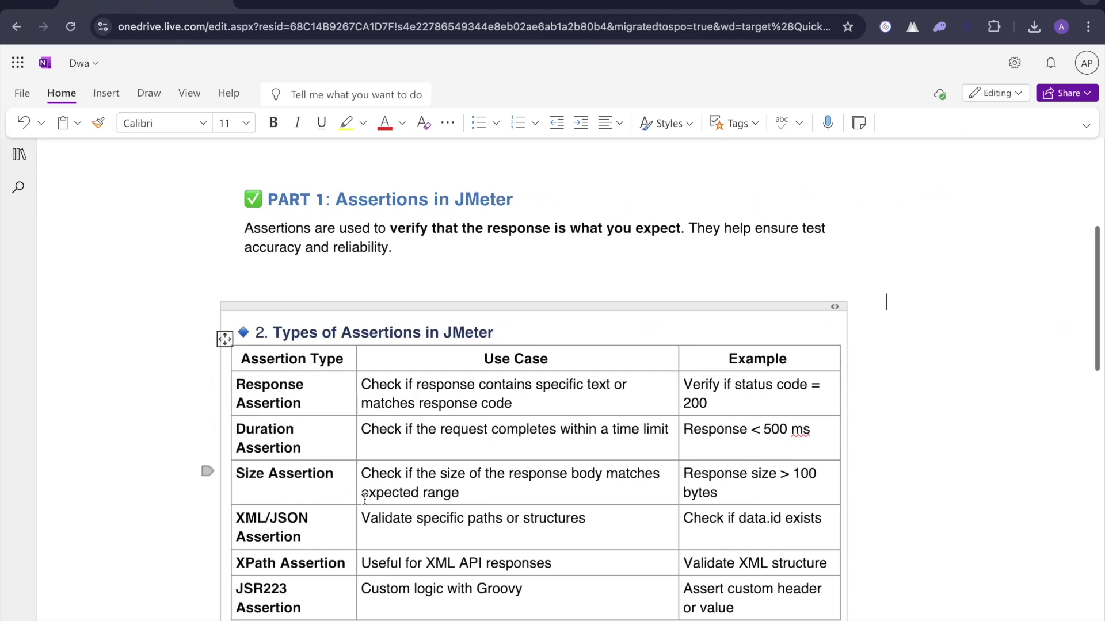
key(ctrl+Left)
right_click(89, 62)
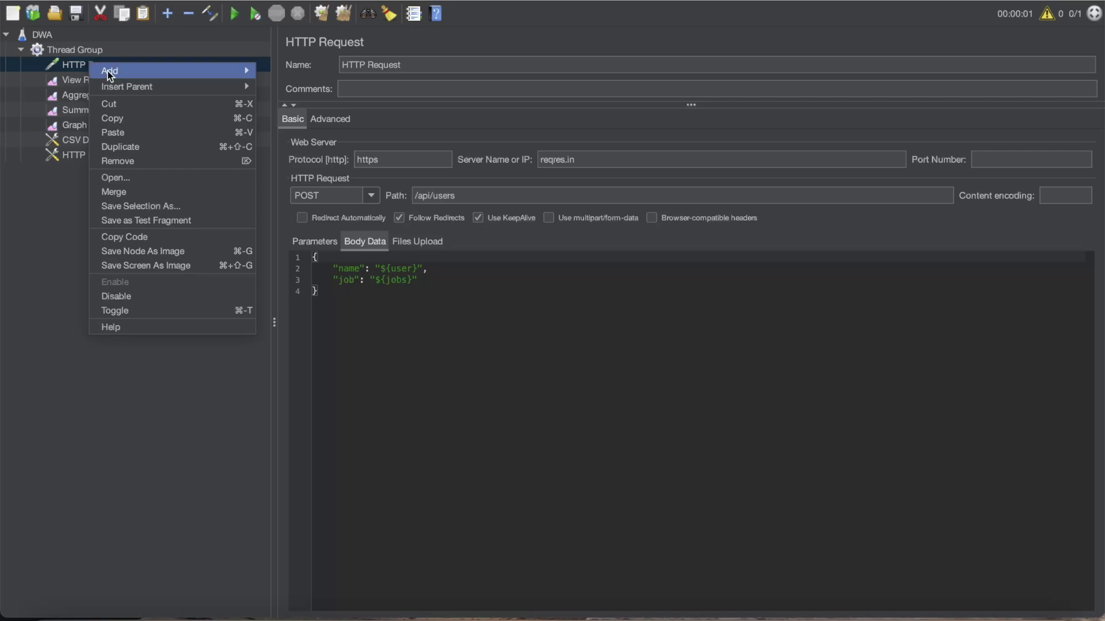
mouse_move(219, 67)
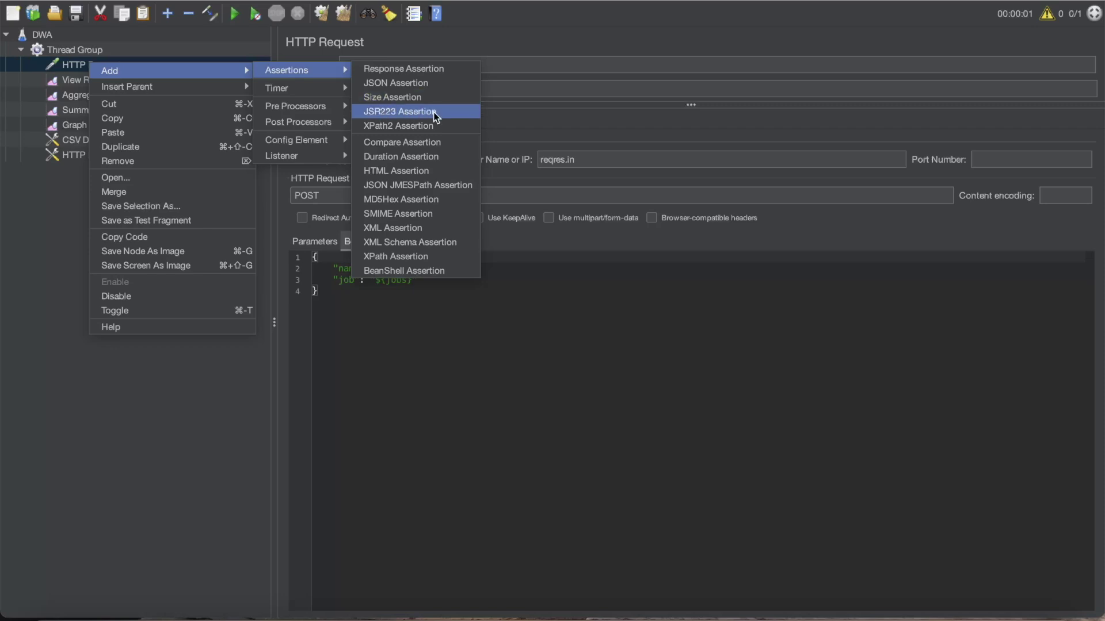
click(419, 74)
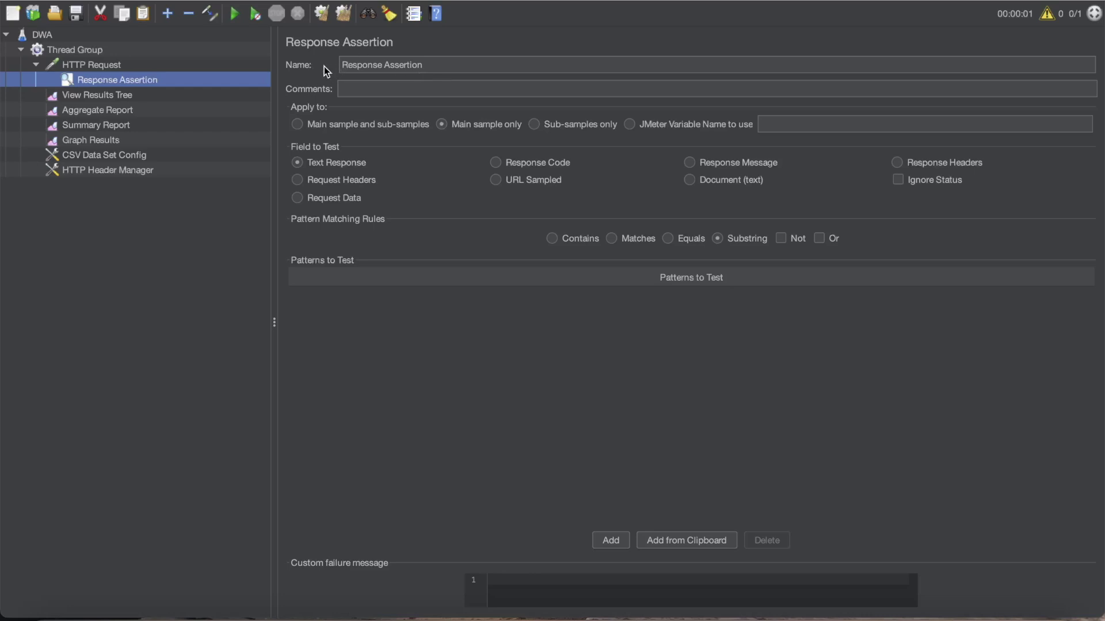
- Try the Response Assertion's apply-to scopes, ending on Main sample only, and go through its fields to test
drag(431, 67, 343, 64)
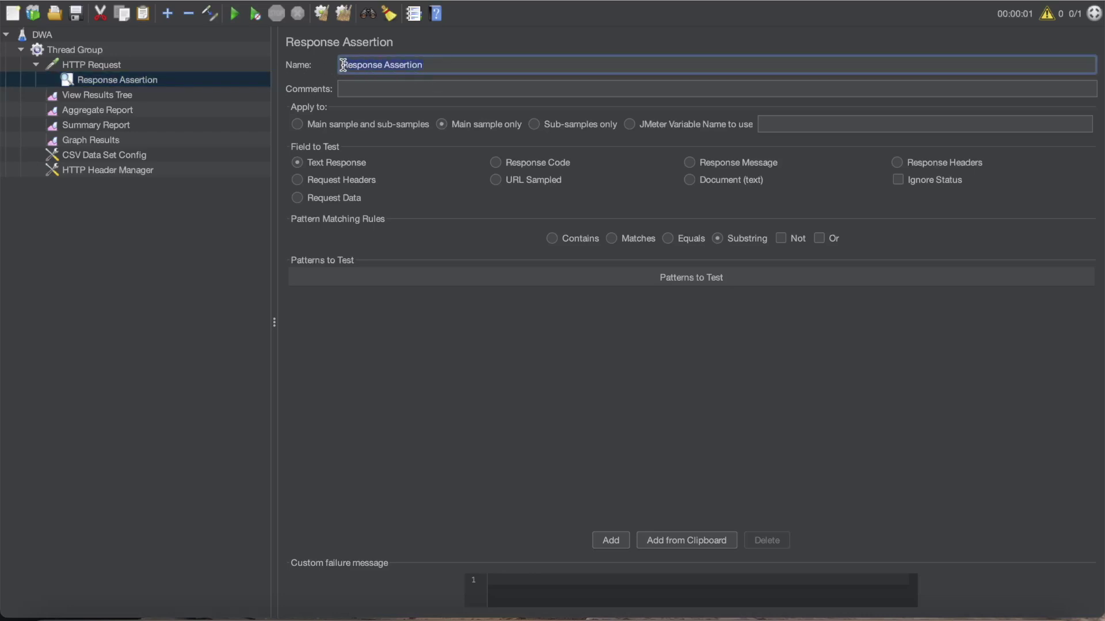
click(358, 91)
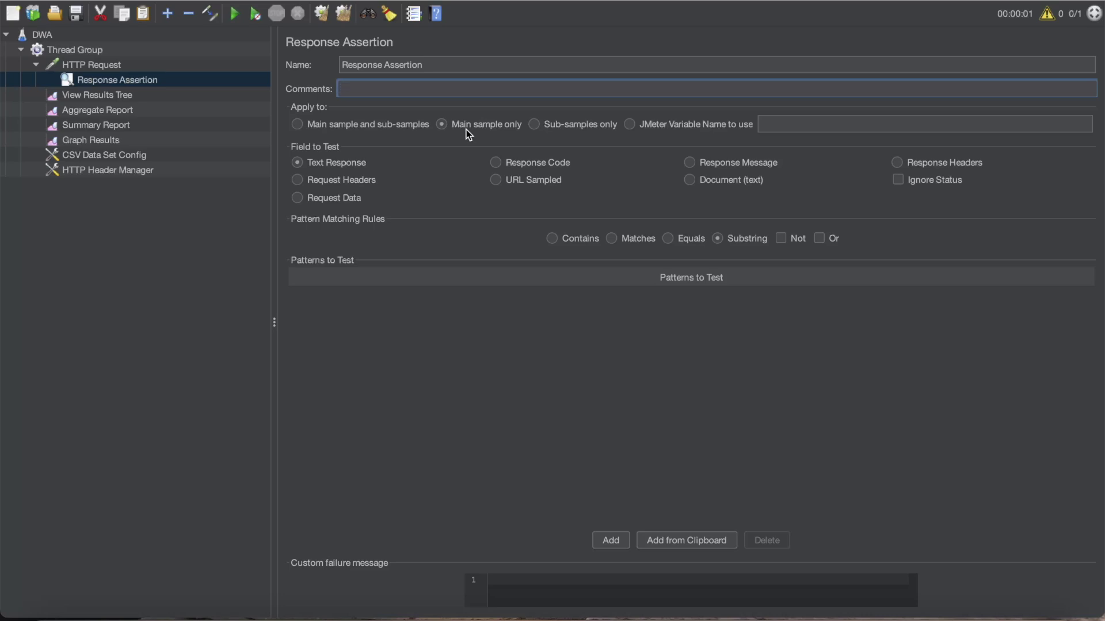
click(542, 126)
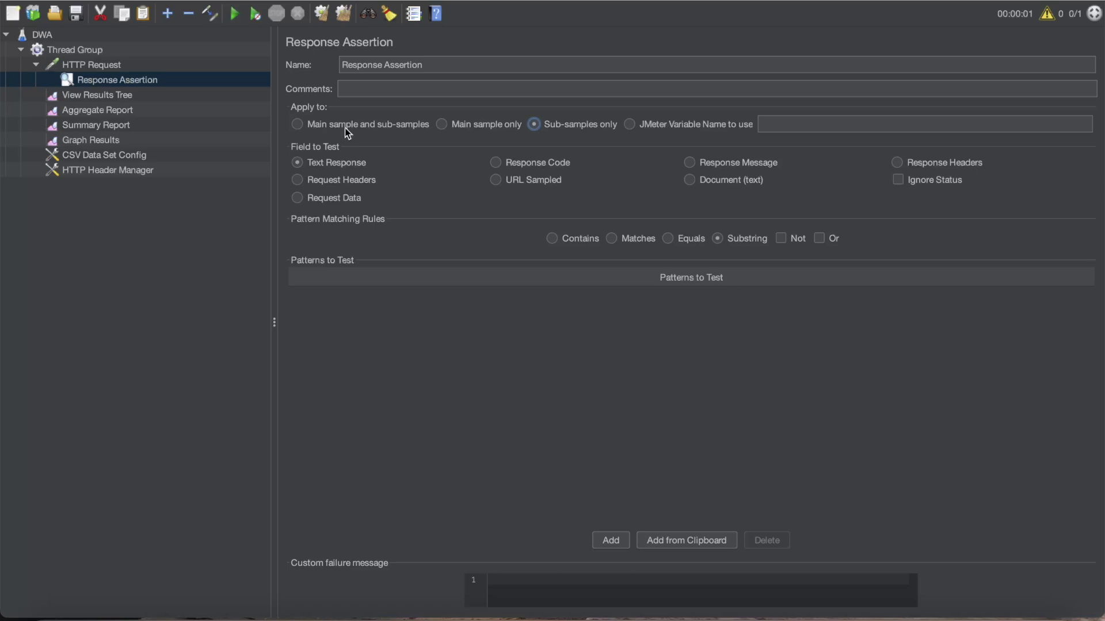
click(298, 124)
click(441, 127)
click(332, 163)
click(724, 165)
click(942, 162)
click(334, 181)
- Examine the HTTP Request's body data and the header stored in the HTTP Header Manager
click(93, 61)
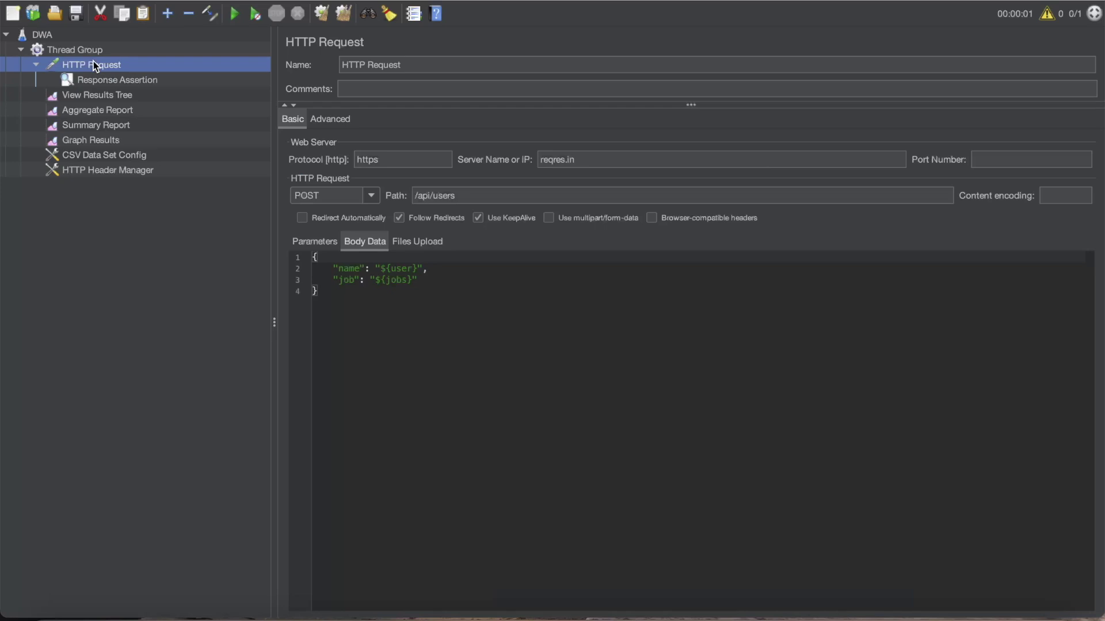
click(389, 292)
drag(389, 293, 343, 280)
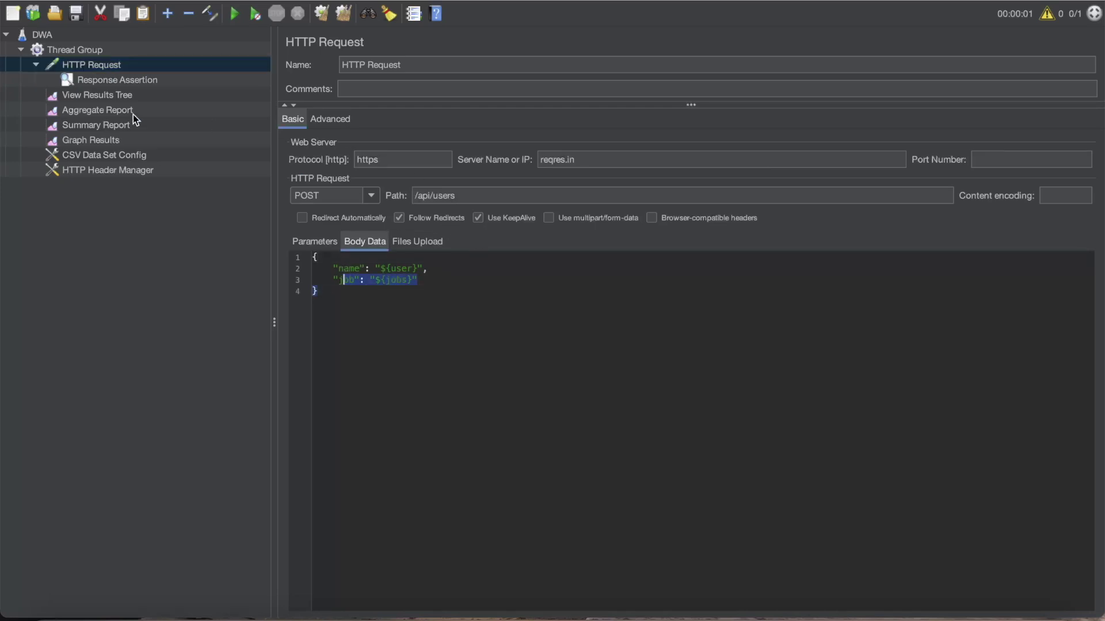
click(108, 170)
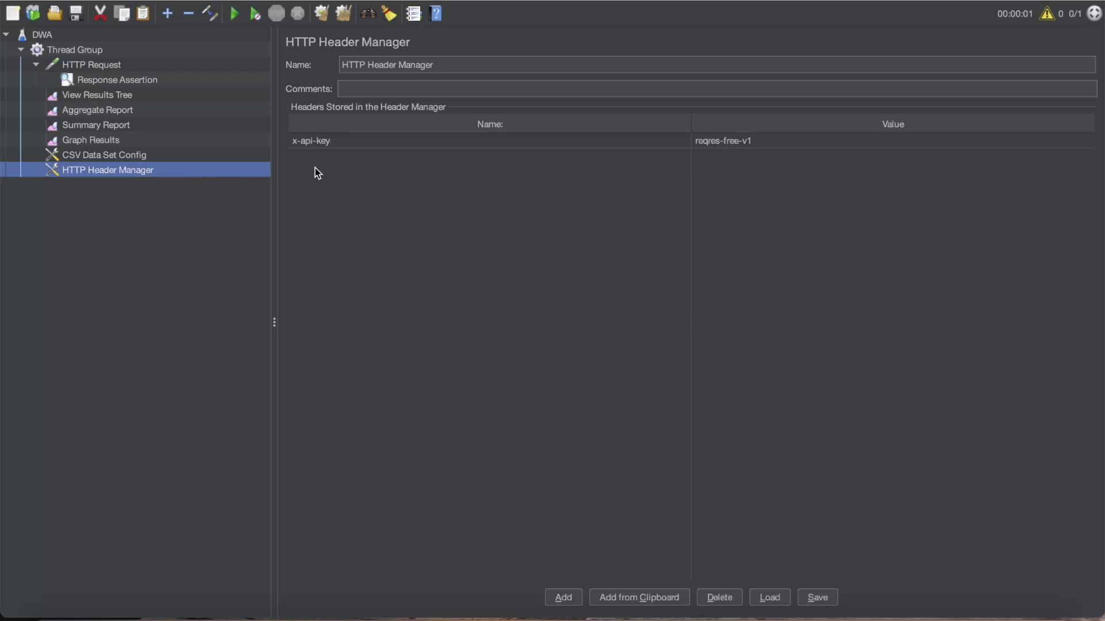
click(95, 65)
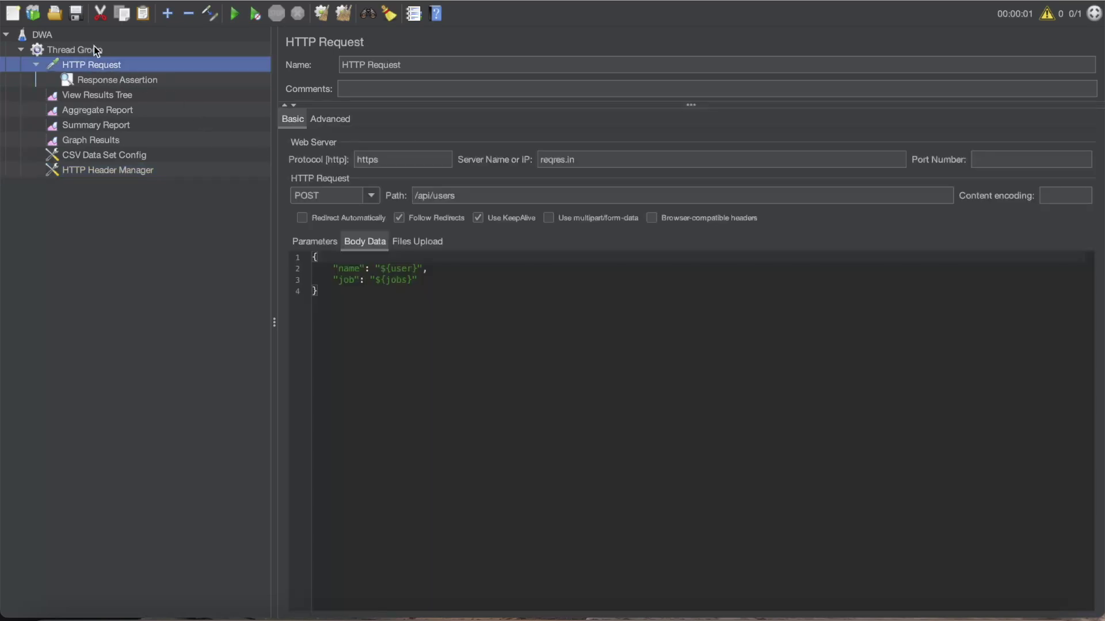
- Set the Response Assertion to test the Response Code, with Ignore Status enabled
click(86, 80)
click(322, 198)
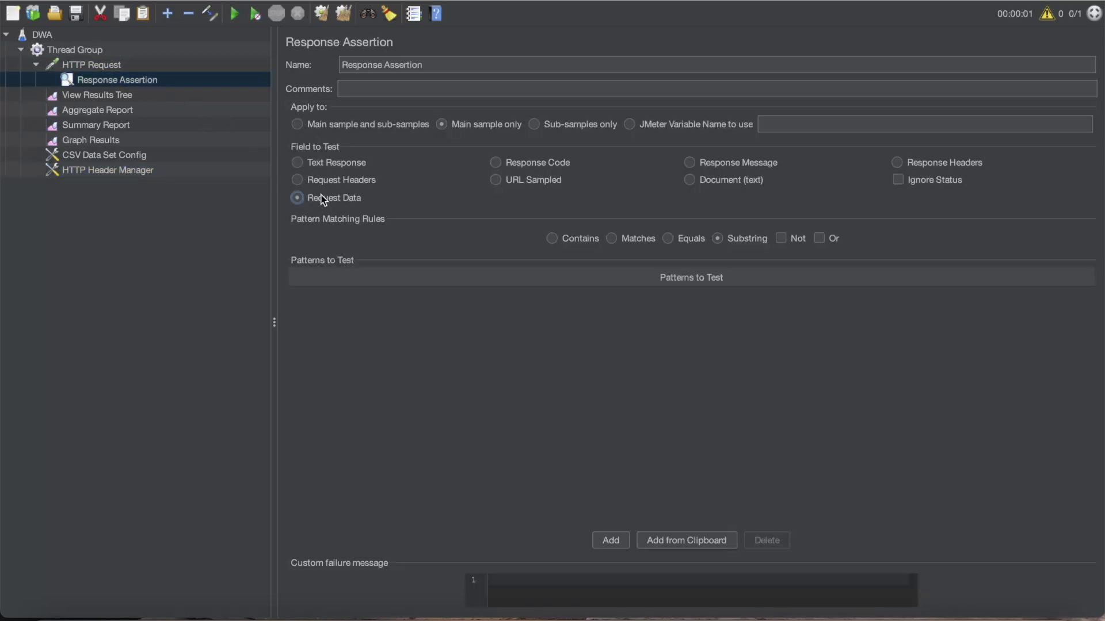
click(337, 181)
click(517, 182)
click(689, 183)
click(897, 180)
click(323, 196)
click(337, 167)
- Set the Response Assertion's pattern matching rule to Equals
click(552, 239)
click(669, 241)
click(723, 240)
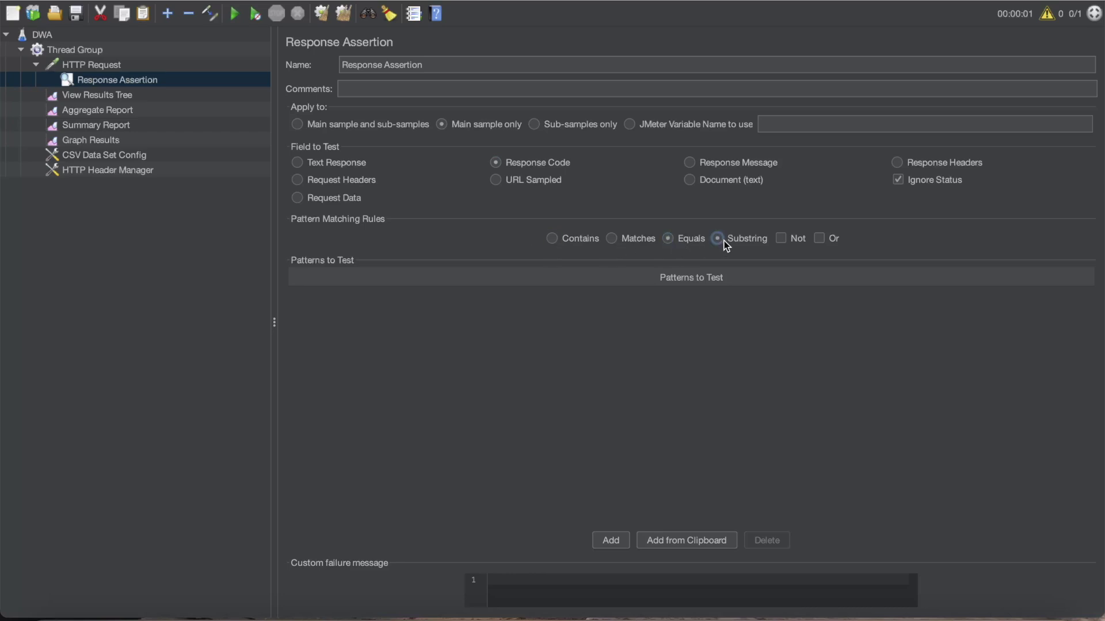
click(671, 238)
- Add a pattern to test with the value 201 to the Response Assertion
click(605, 543)
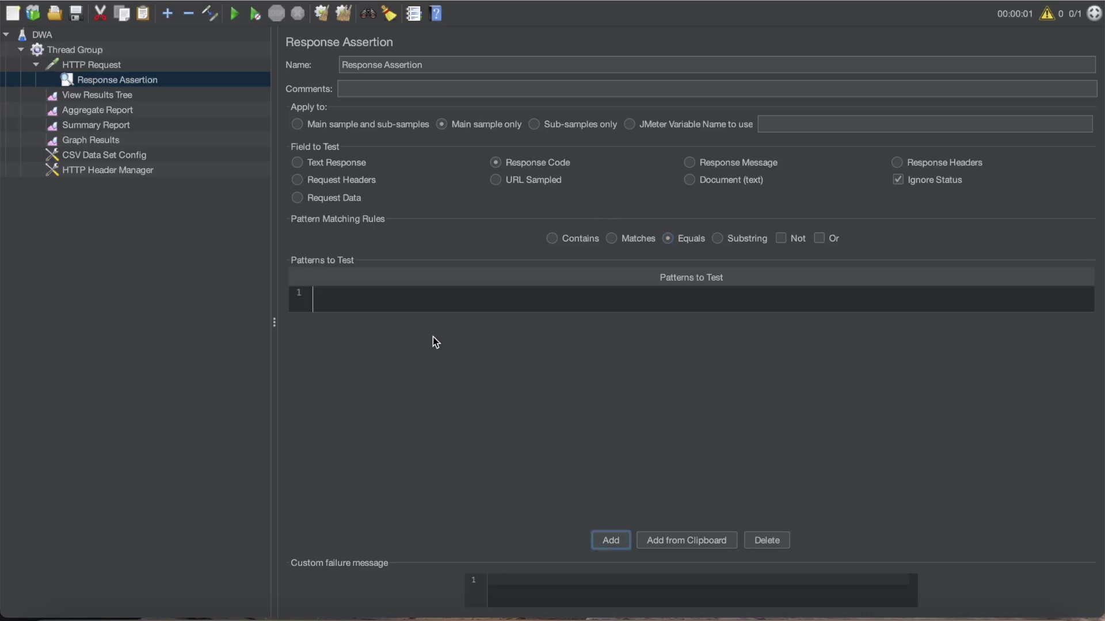
click(379, 290)
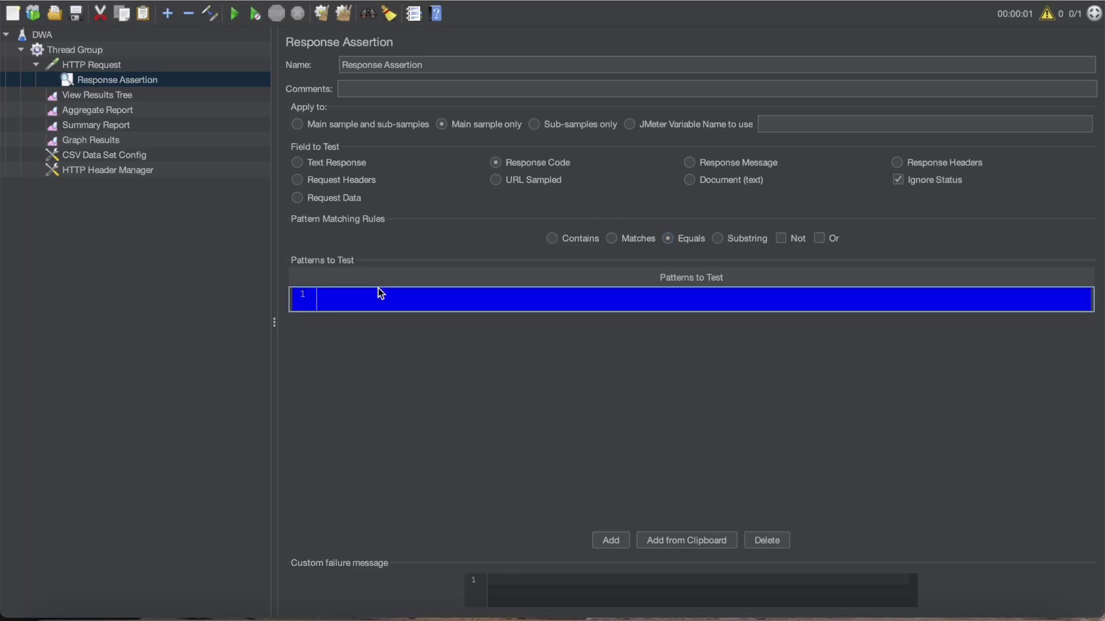
double_click(378, 290)
click(375, 304)
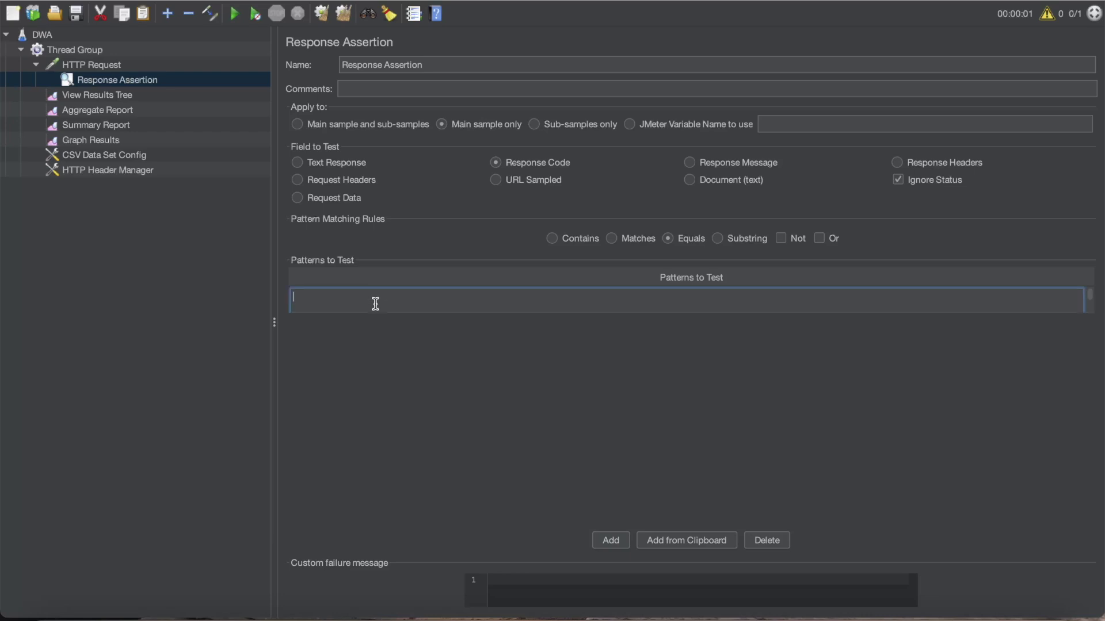
text(201)
key(Return)
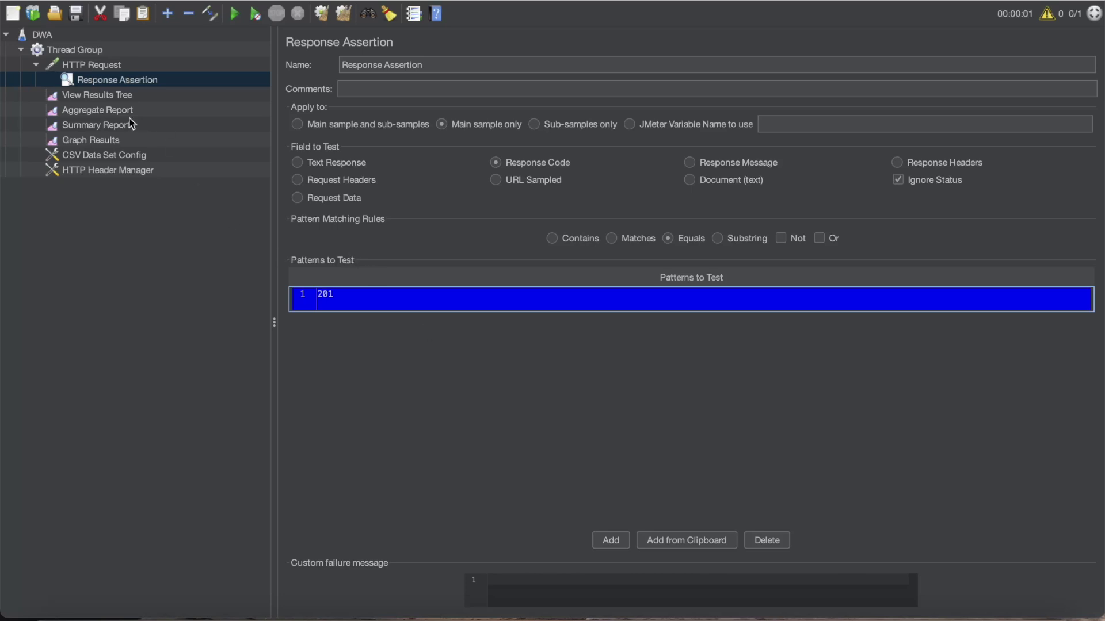
- Run the test plan and open the sampler results of both HTTP requests in the View Results Tree
click(123, 98)
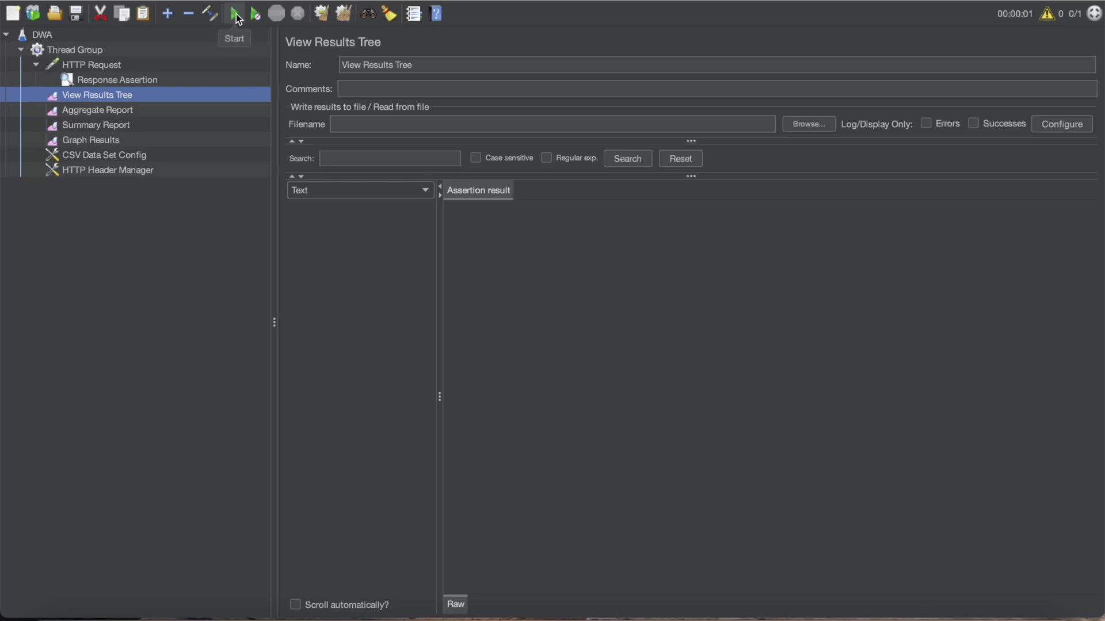
click(236, 14)
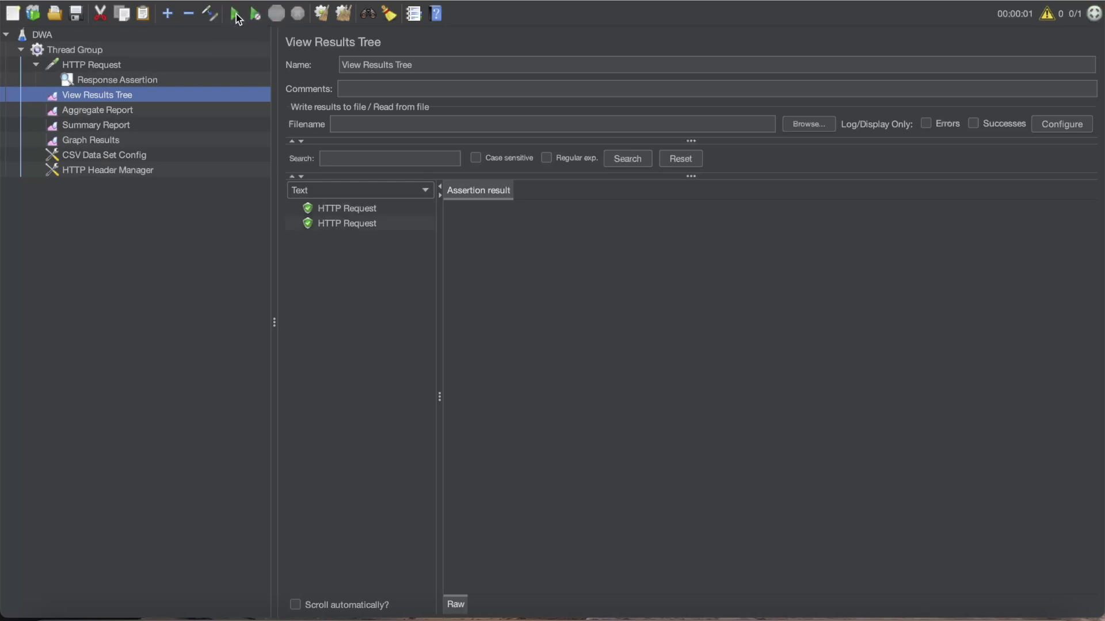
click(341, 210)
click(342, 226)
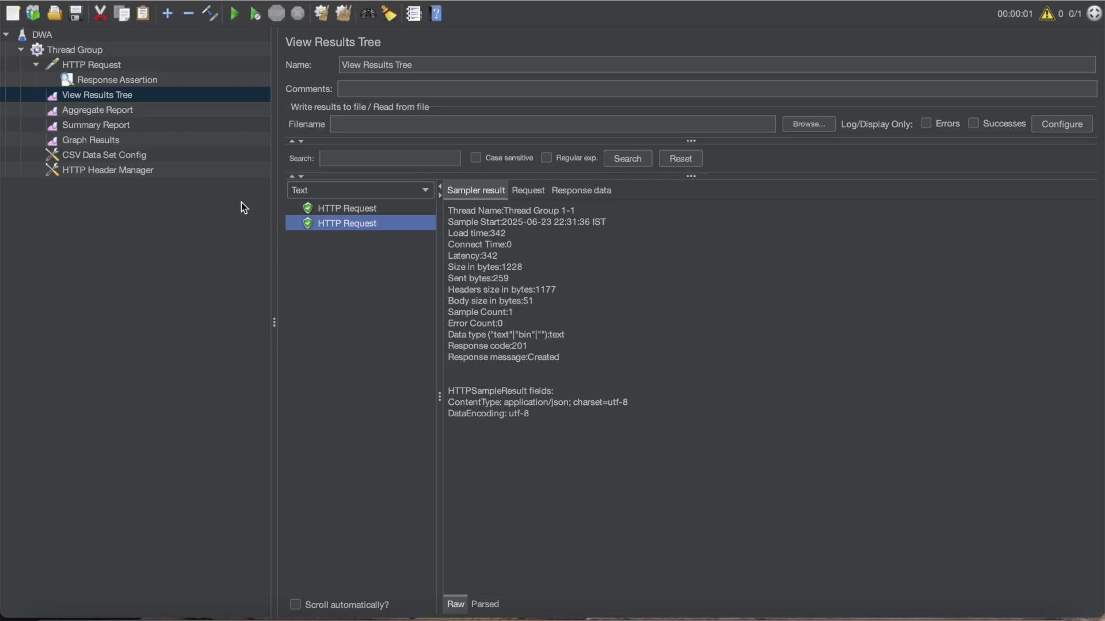
- Review the Response Assertion's pattern to test and the HTTP Request's body data
click(145, 83)
click(348, 299)
double_click(346, 298)
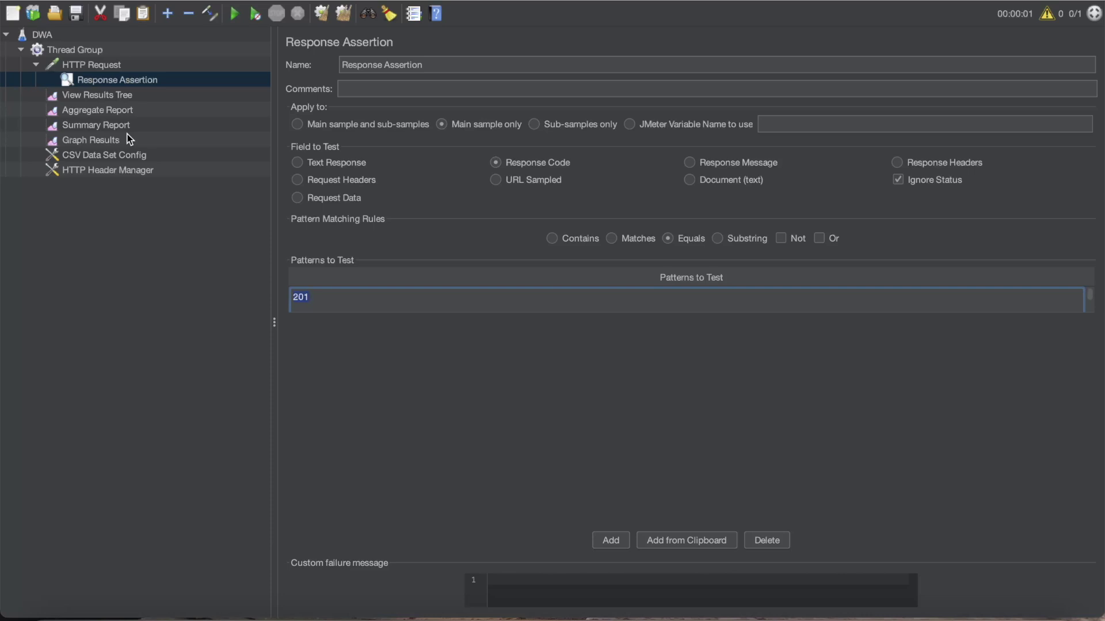
click(85, 65)
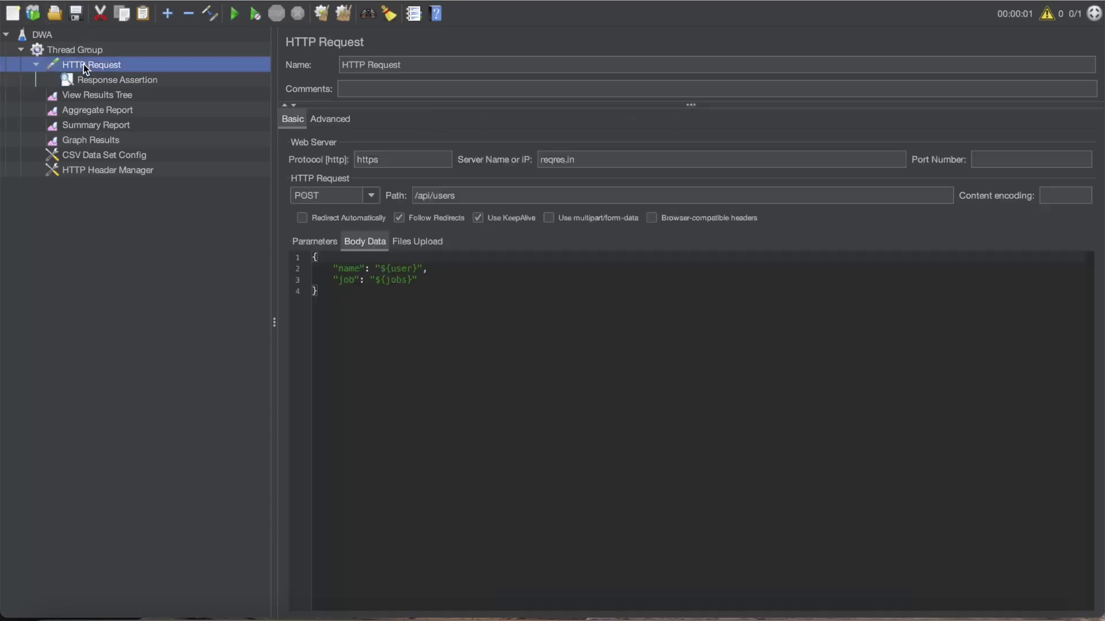
click(413, 304)
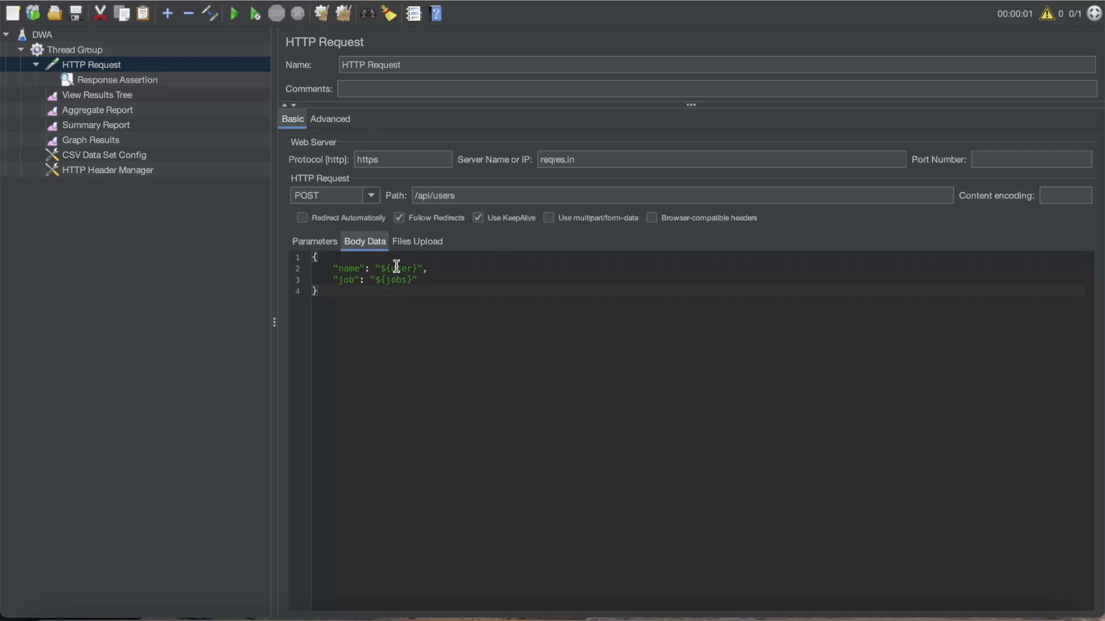
- Change the Response Assertion's pattern to test to 400
drag(347, 292, 320, 254)
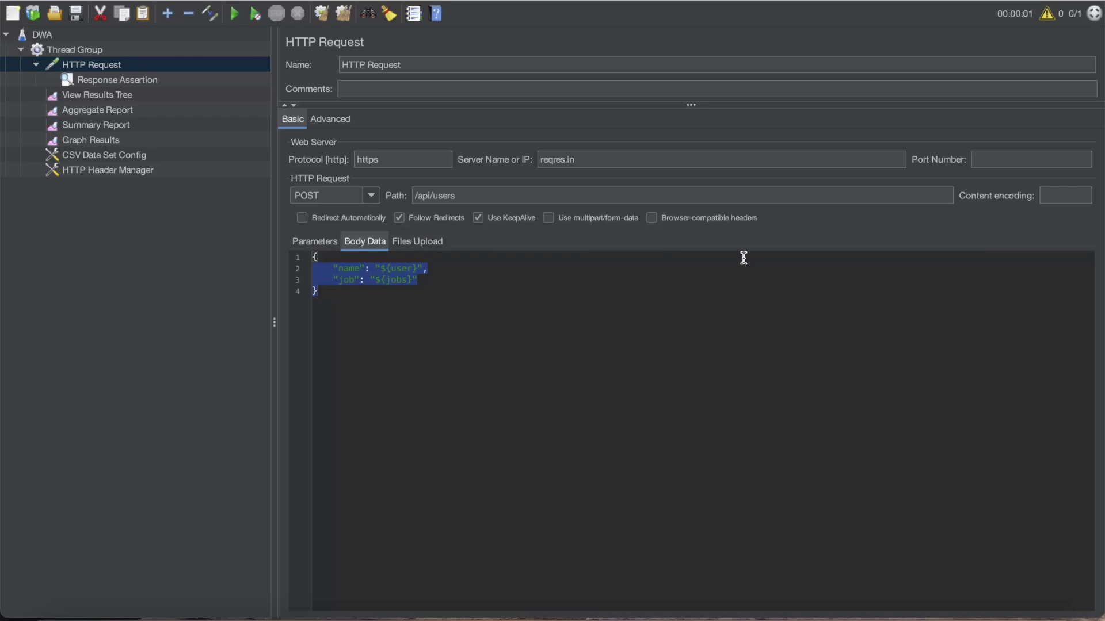
click(91, 79)
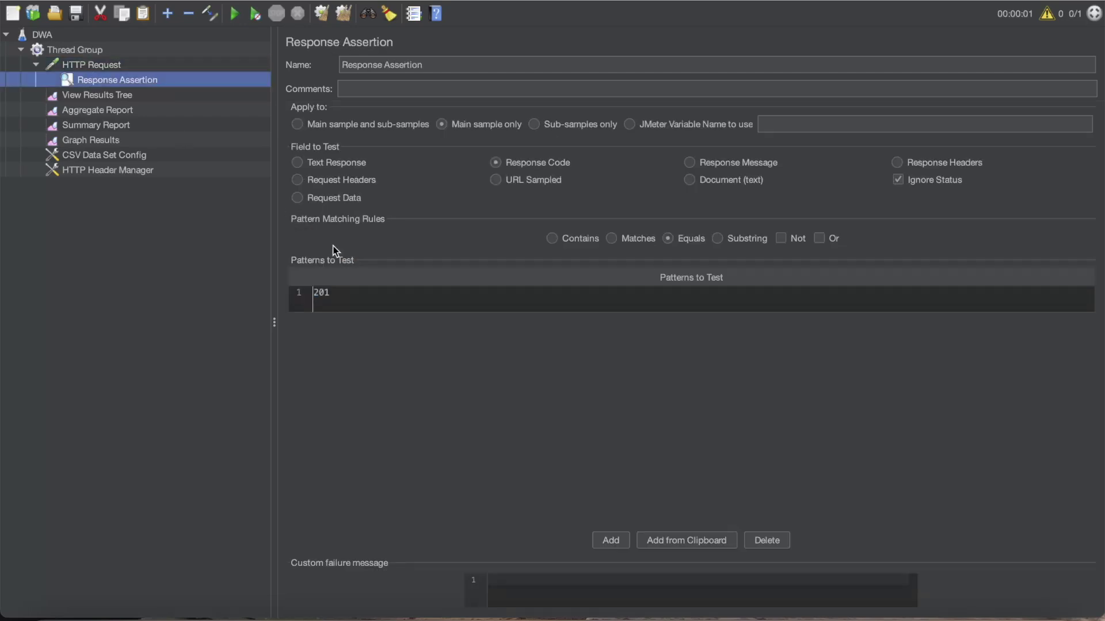
double_click(341, 299)
text(400)
key(BackSpace)
key(BackSpace)
key(BackSpace)
key(BackSpace)
key(BackSpace)
key(BackSpace)
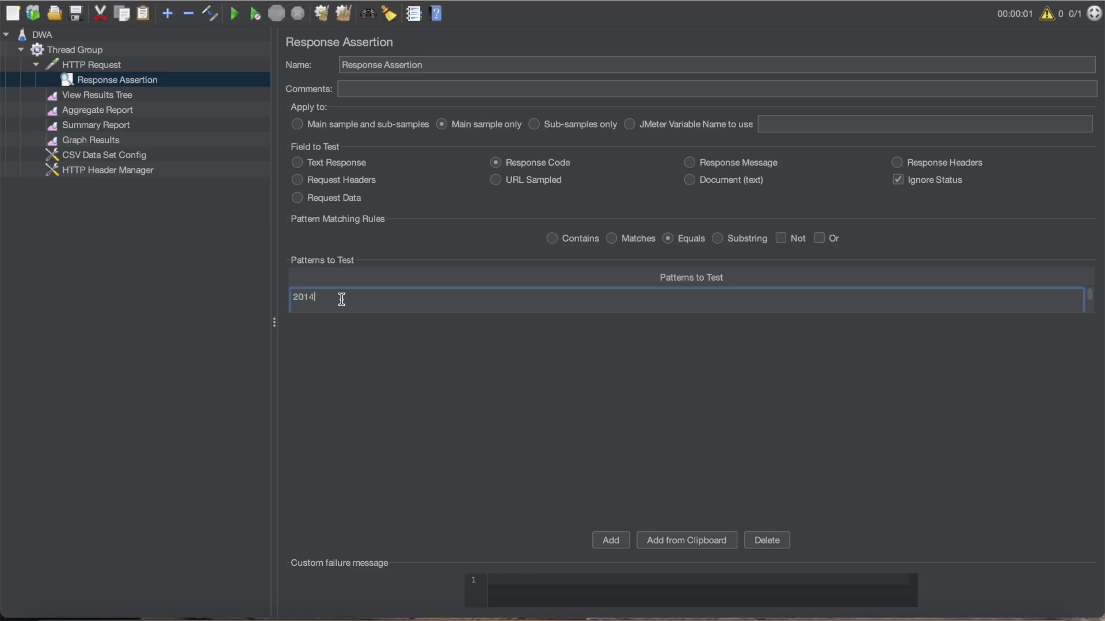
text(400)
key(Return)
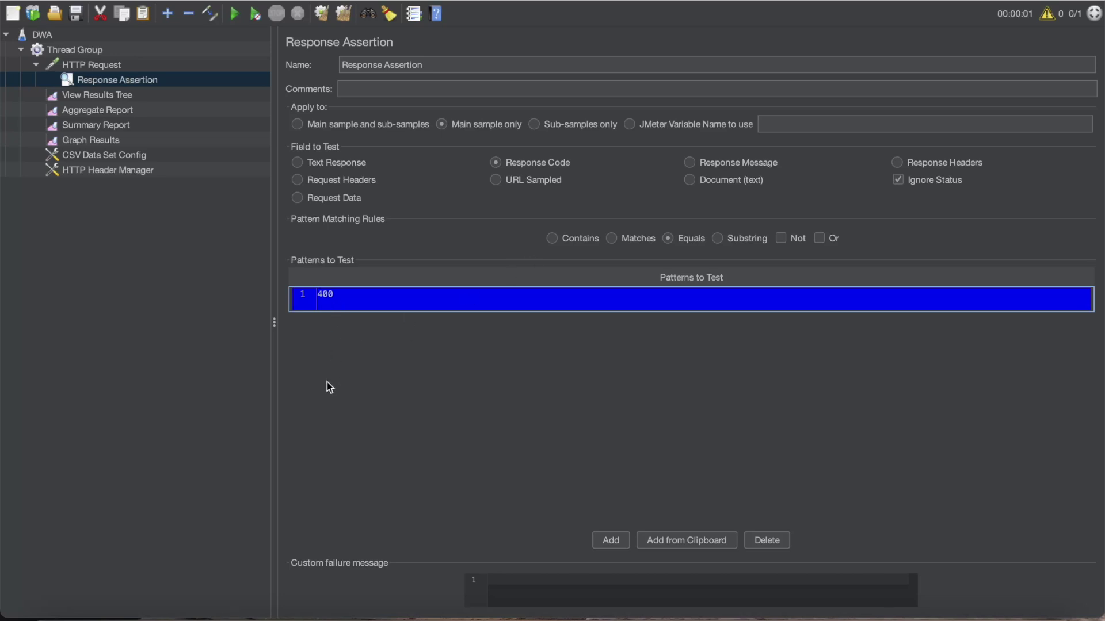
- Run the test plan and open the Response Assertion result under the first new HTTP Request in the View Results Tree
click(106, 95)
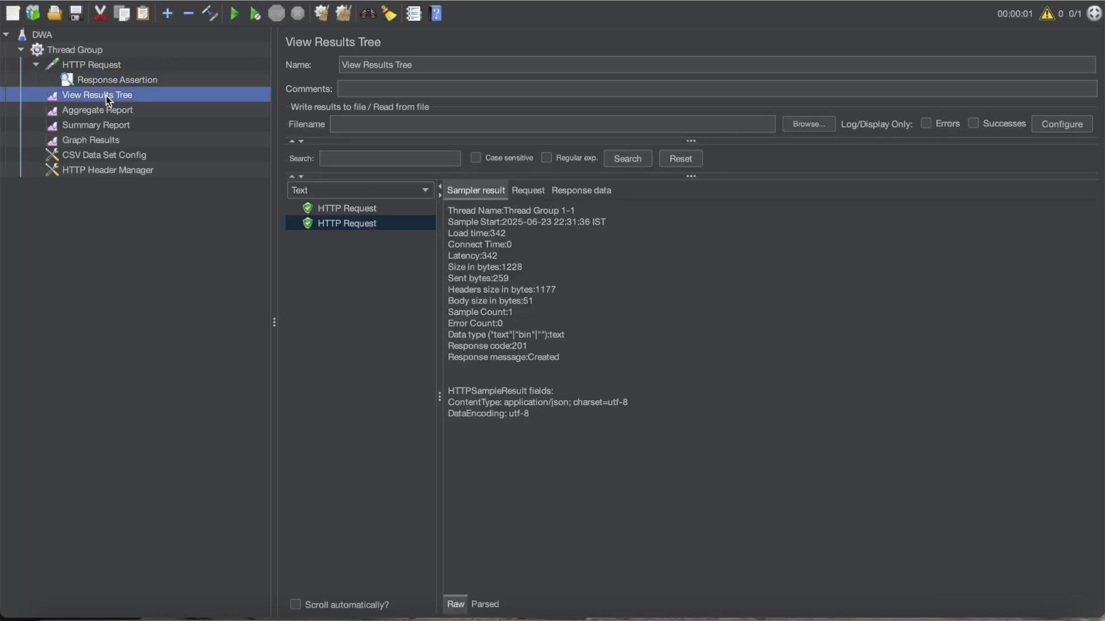
click(236, 14)
click(291, 239)
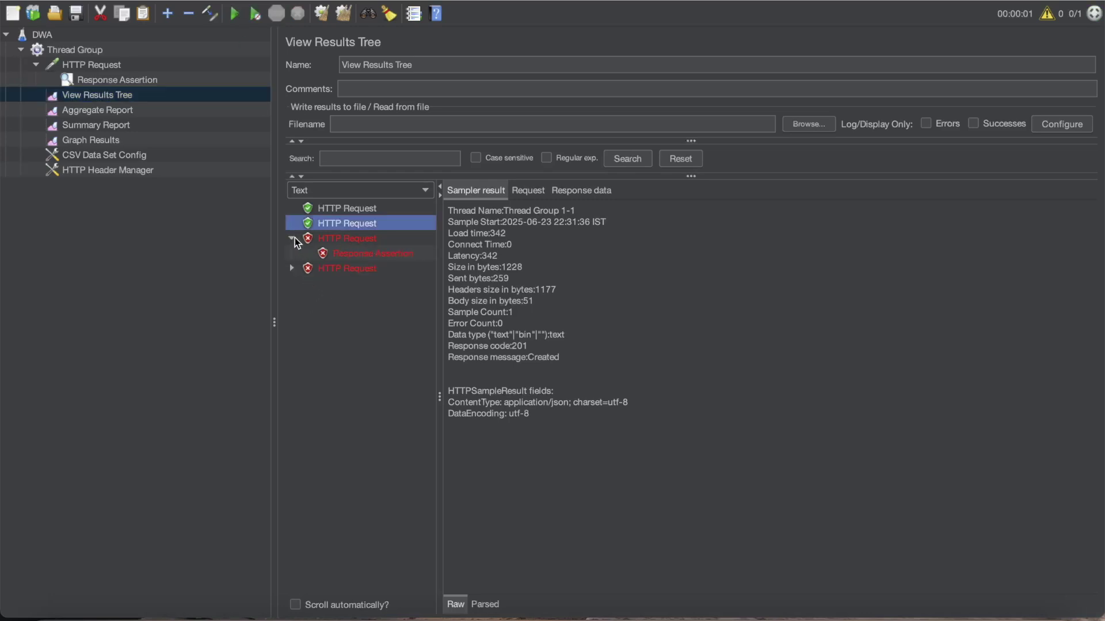
click(351, 257)
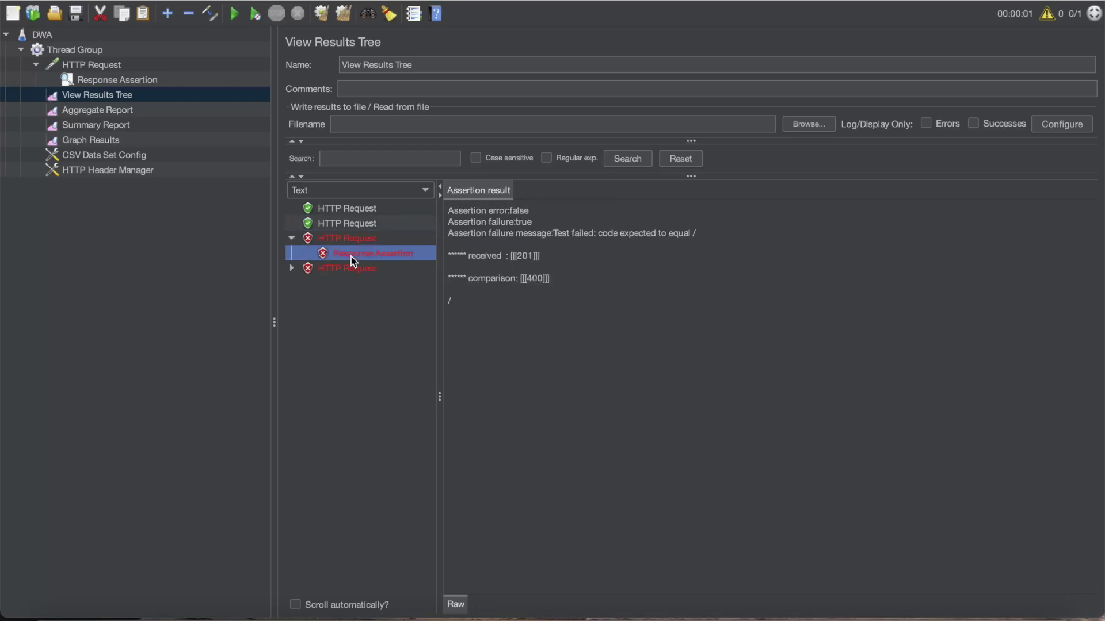
- Compare the received code with the comparison code in the assertion failure message
drag(481, 258, 547, 254)
click(530, 287)
key(Left)
key(Left)
key(Left)
key(Left)
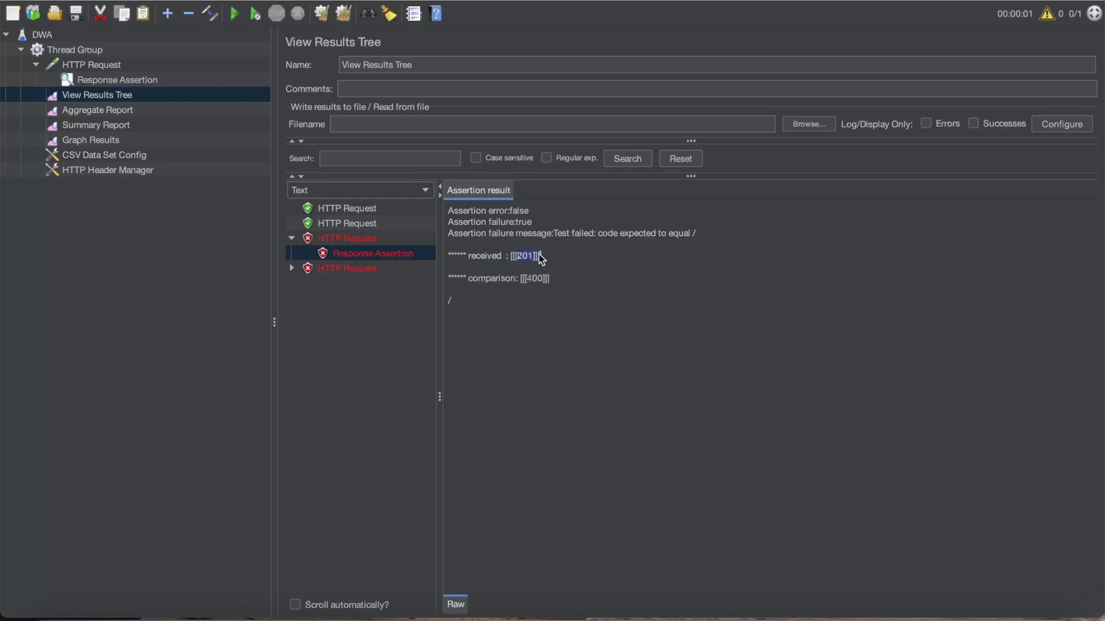
drag(525, 279, 543, 280)
drag(527, 280, 543, 280)
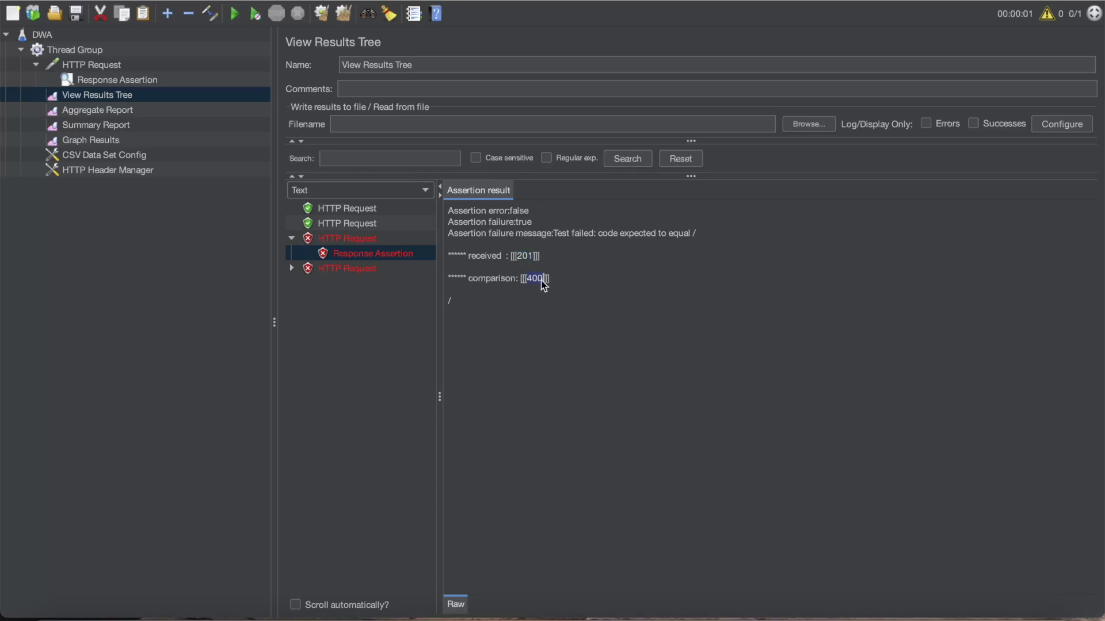
- Set the Response Assertion's pattern to test to 201
click(362, 295)
click(96, 78)
click(370, 296)
click(370, 297)
text(201)
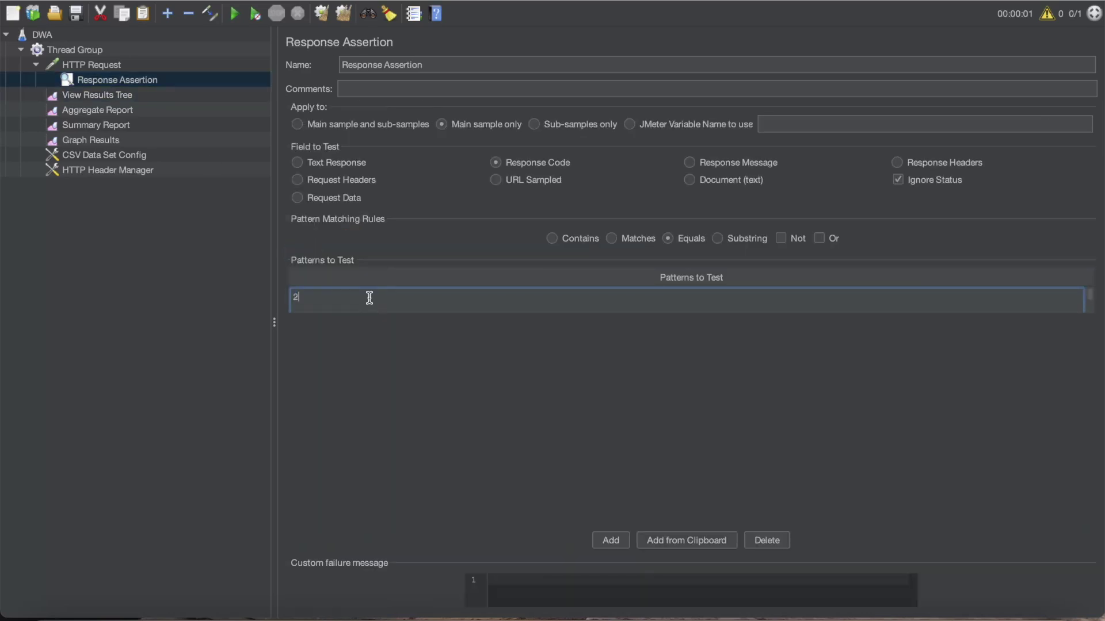
click(111, 68)
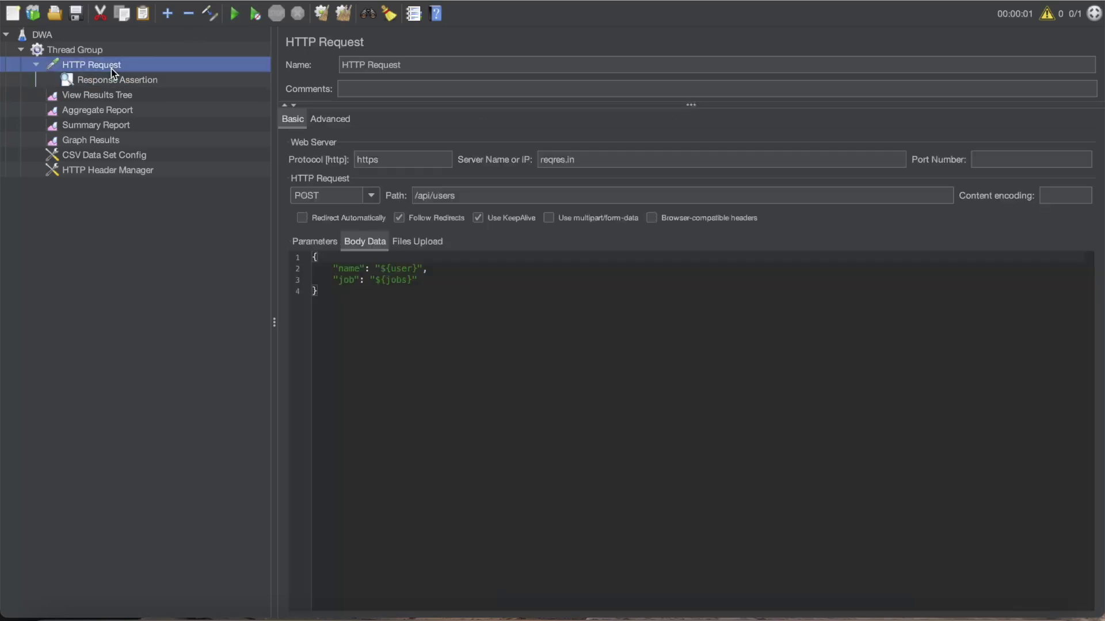
- Run the test plan again and open the response data of the first new HTTP Request in the View Results Tree
click(114, 105)
click(115, 95)
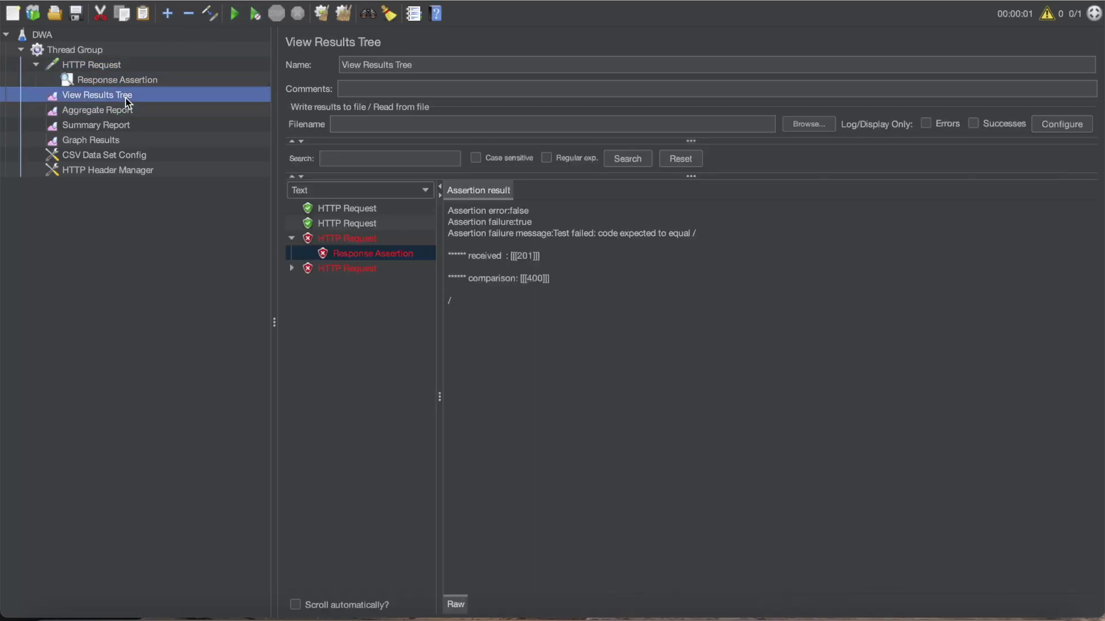
click(236, 15)
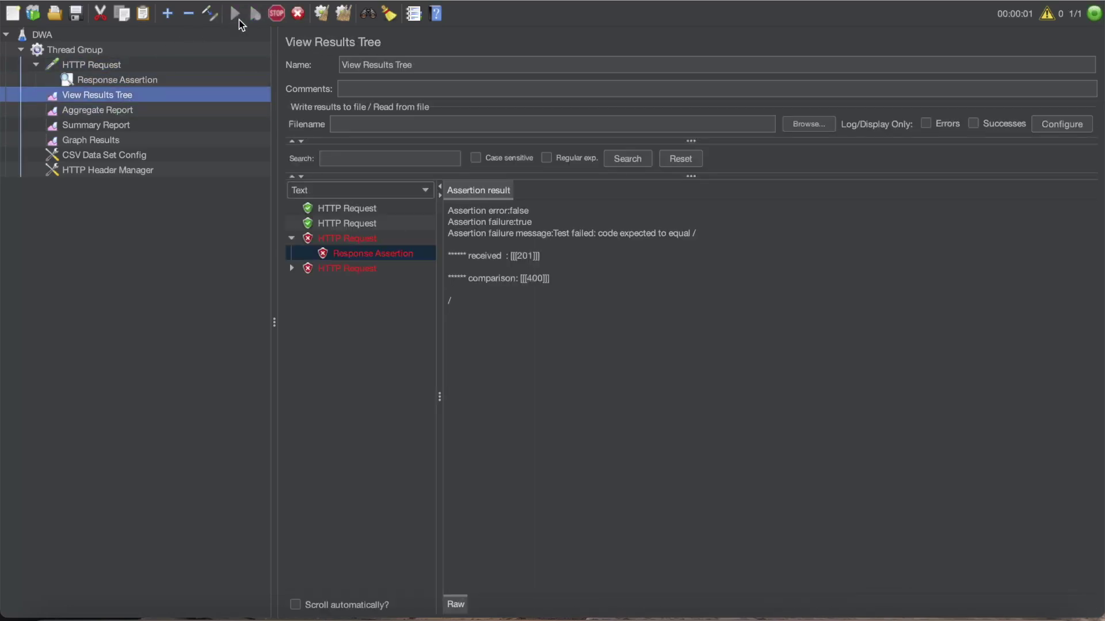
click(344, 299)
click(354, 284)
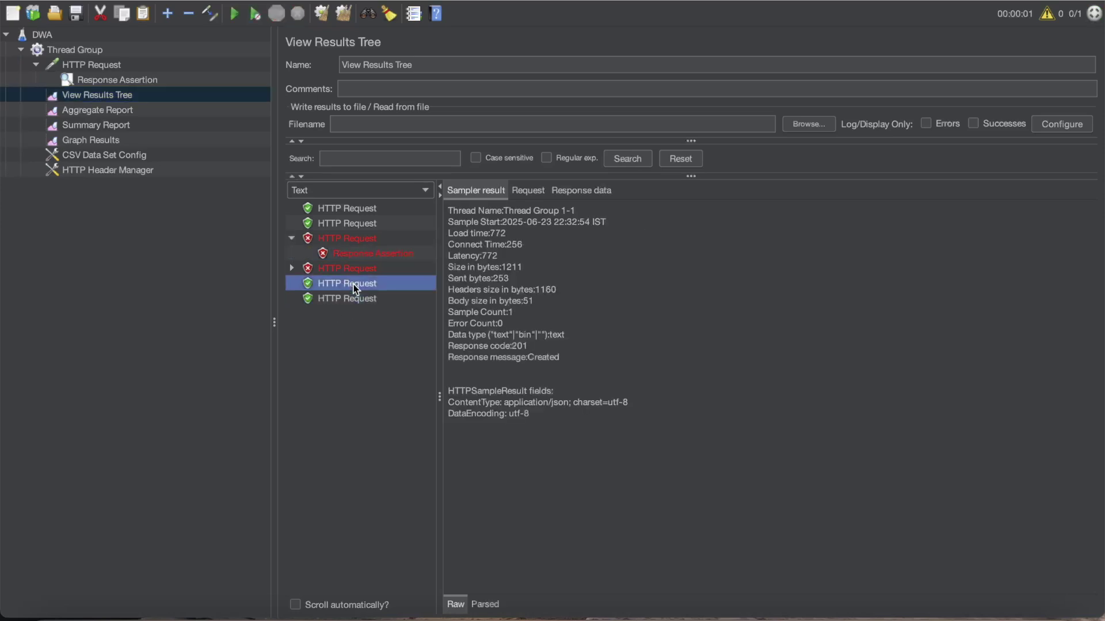
click(581, 191)
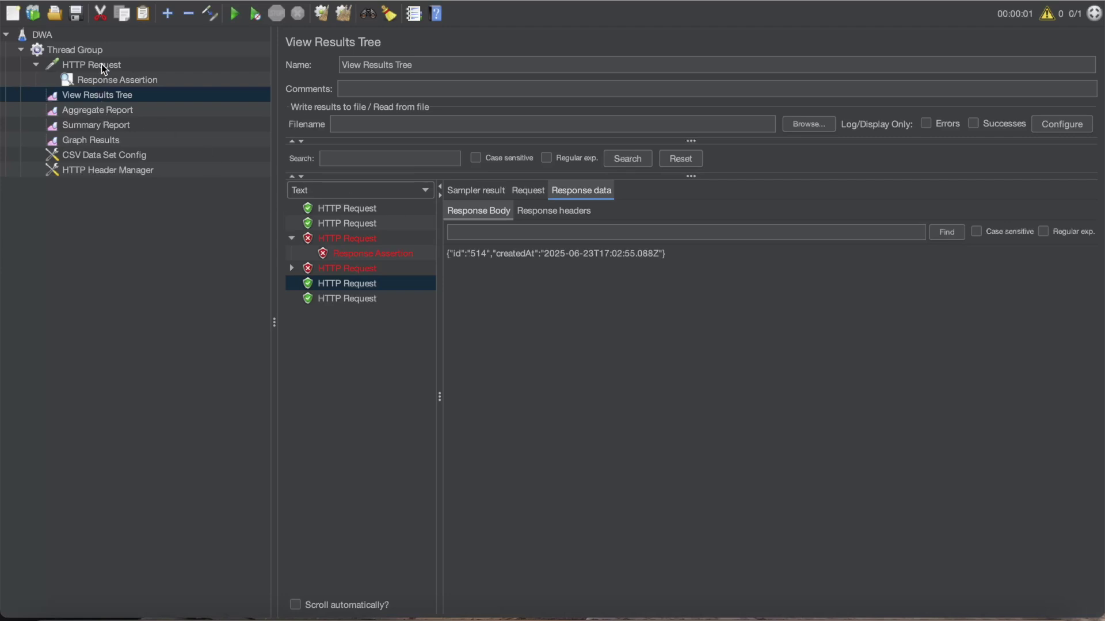
- Add a second Response Assertion to the HTTP Request and open its settings
click(105, 79)
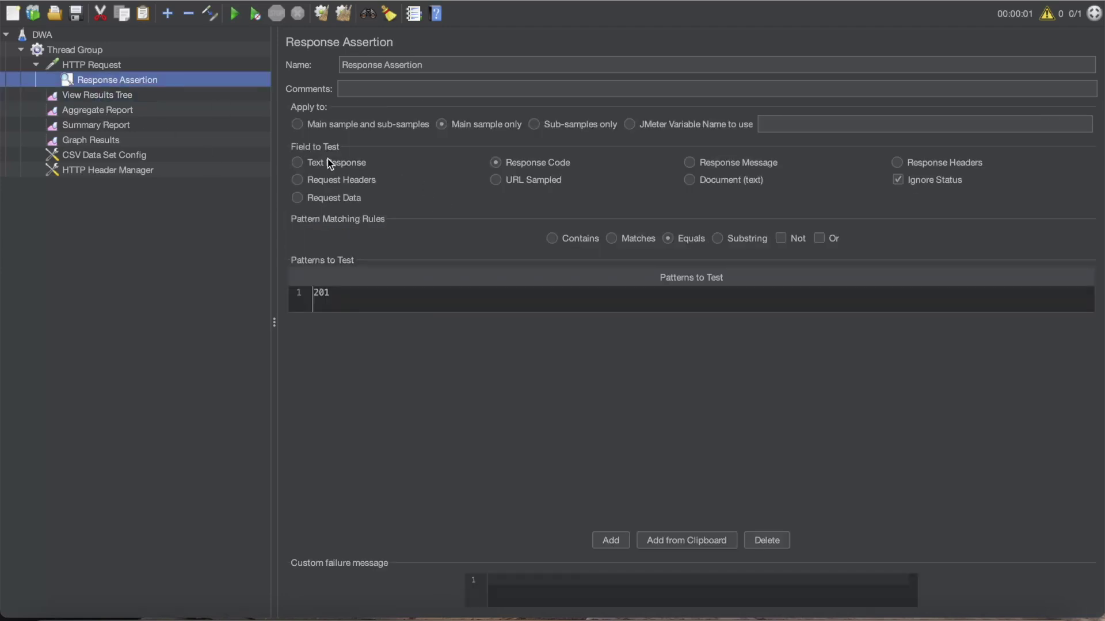
right_click(84, 66)
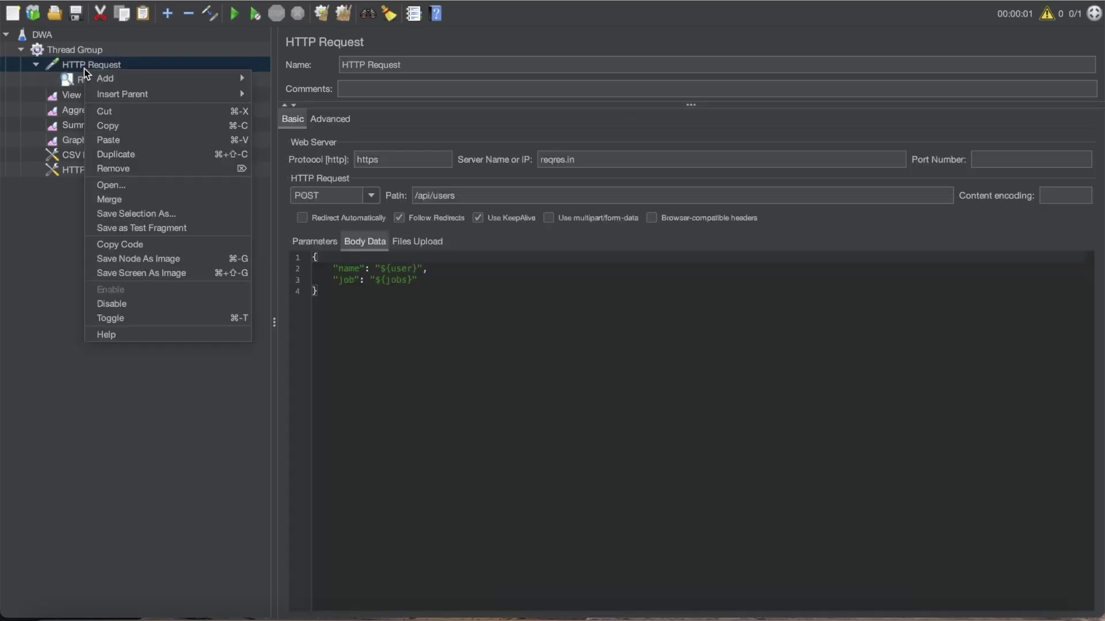
mouse_move(96, 79)
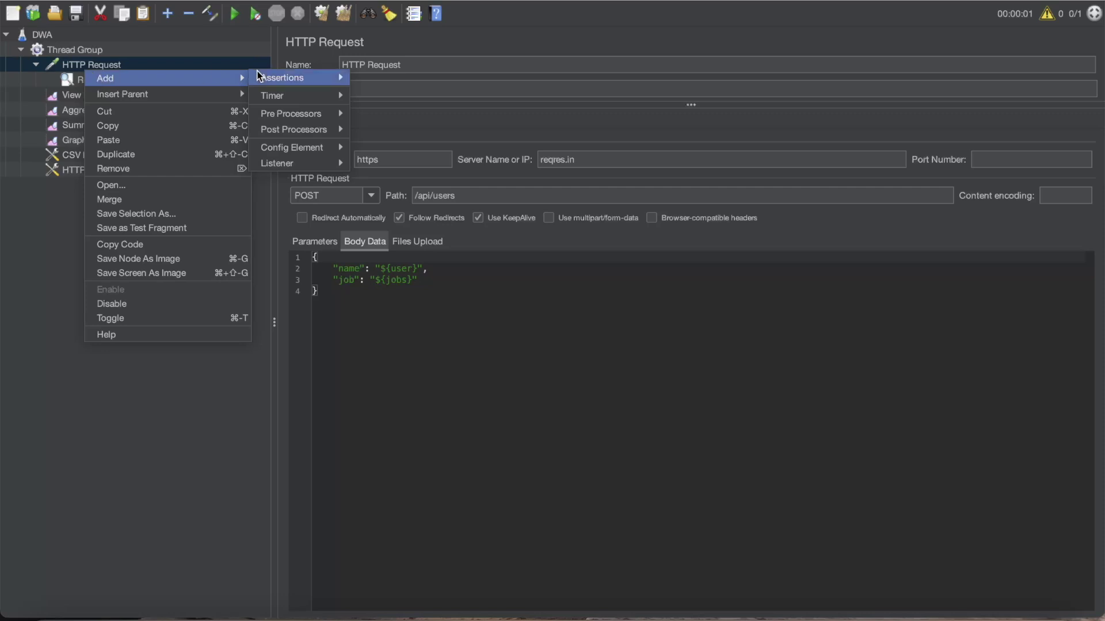
mouse_move(273, 73)
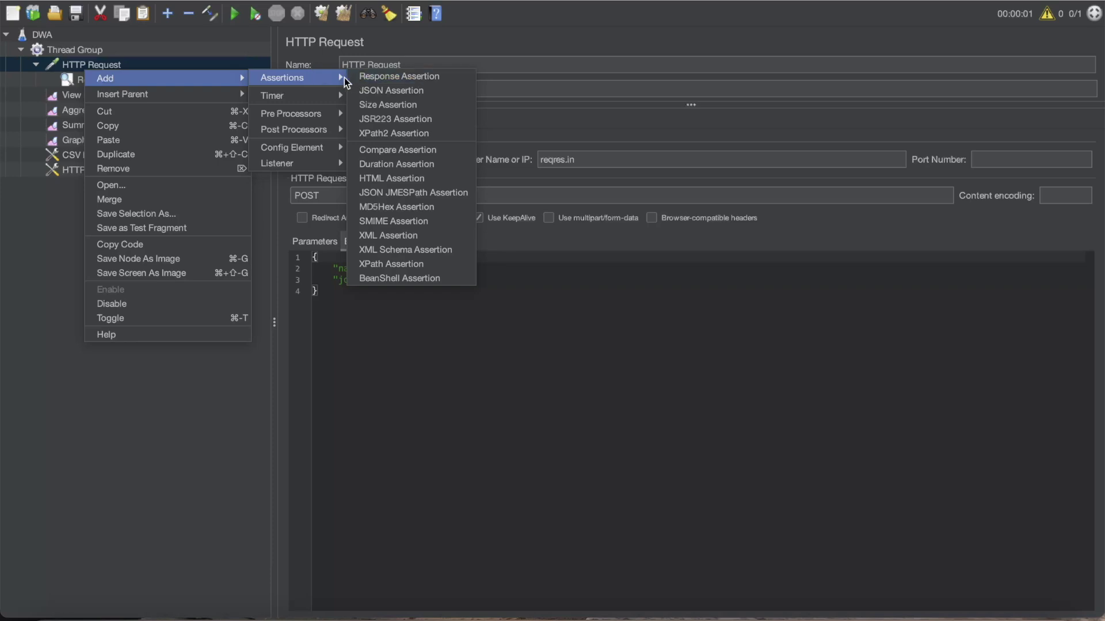
click(372, 76)
click(143, 78)
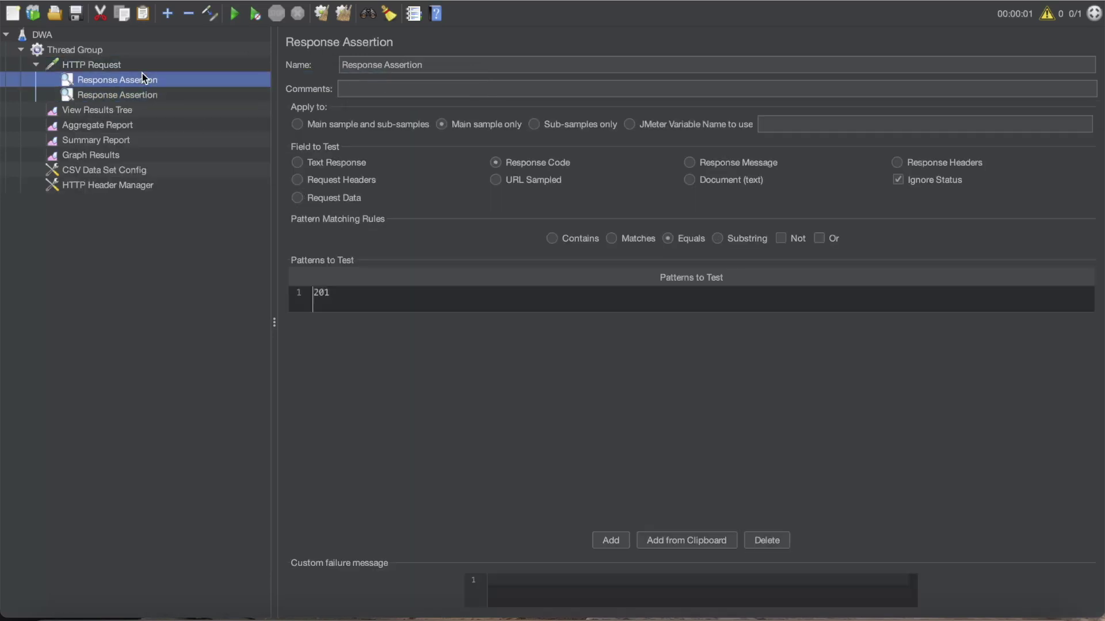
click(105, 95)
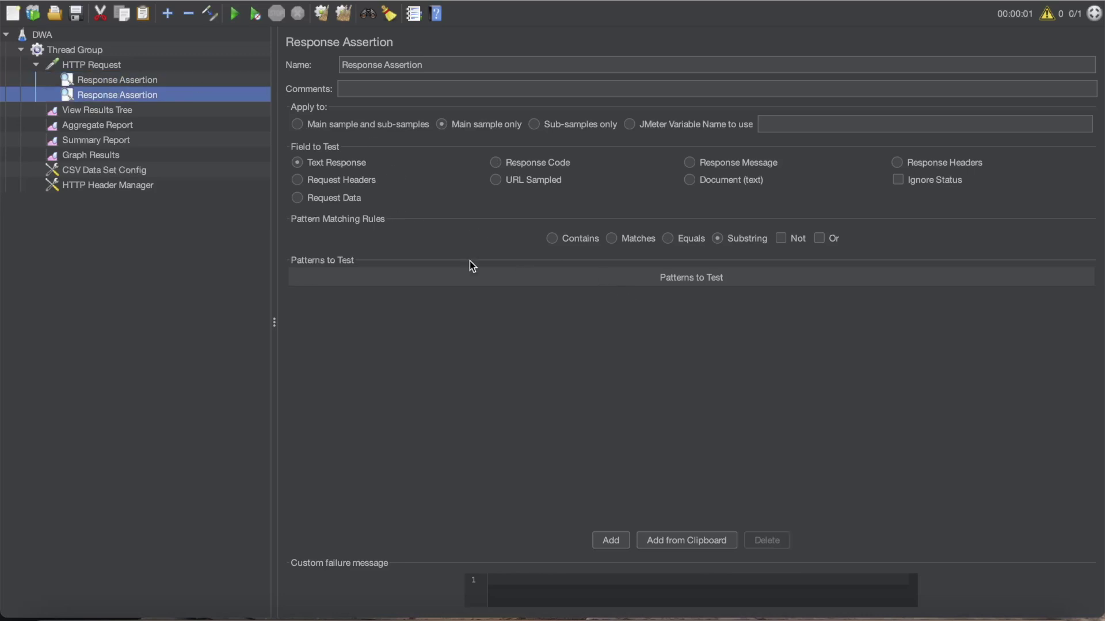
- Configure the second Response Assertion to test Text Response on the main sample only with the Contains matching rule
click(335, 164)
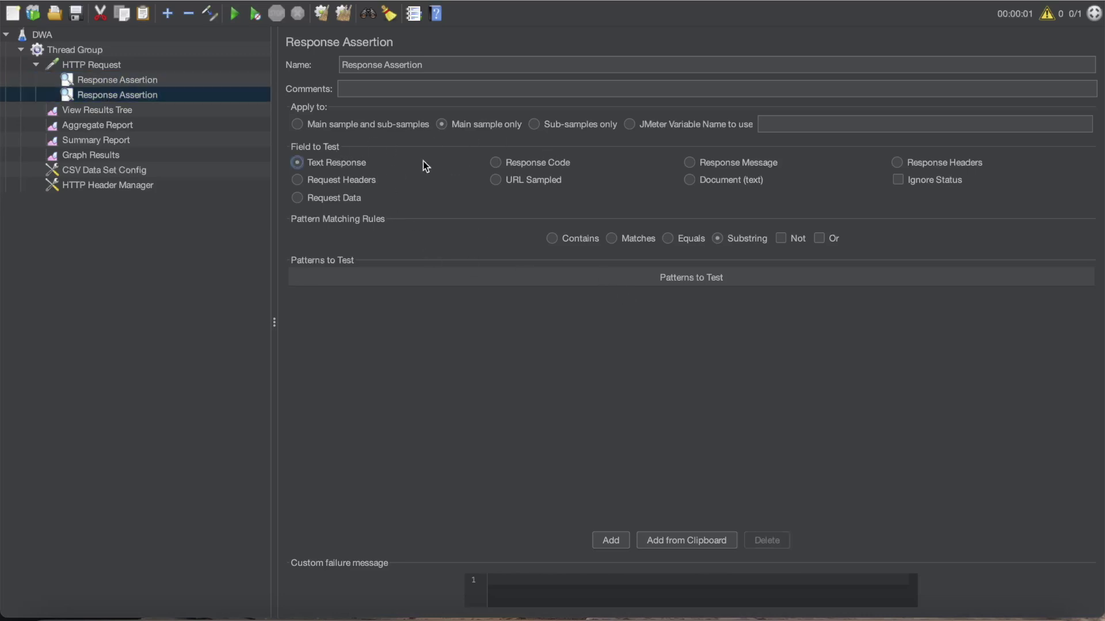
click(452, 121)
click(557, 238)
- Examine the id field in the response bodies of the two latest HTTP requests in the View Results Tree
click(111, 110)
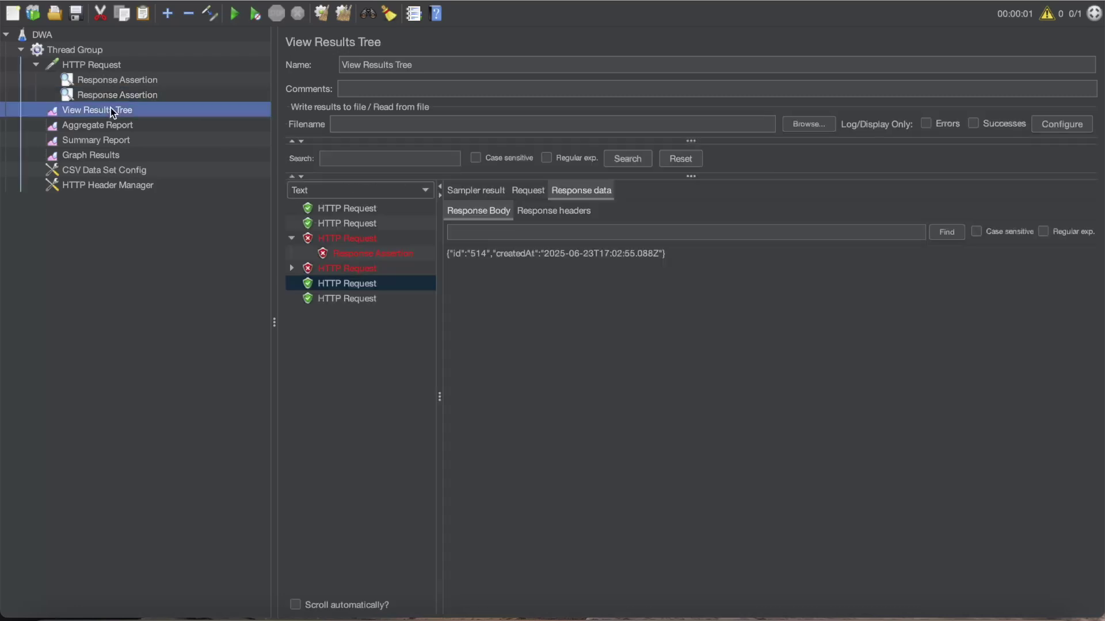
click(351, 299)
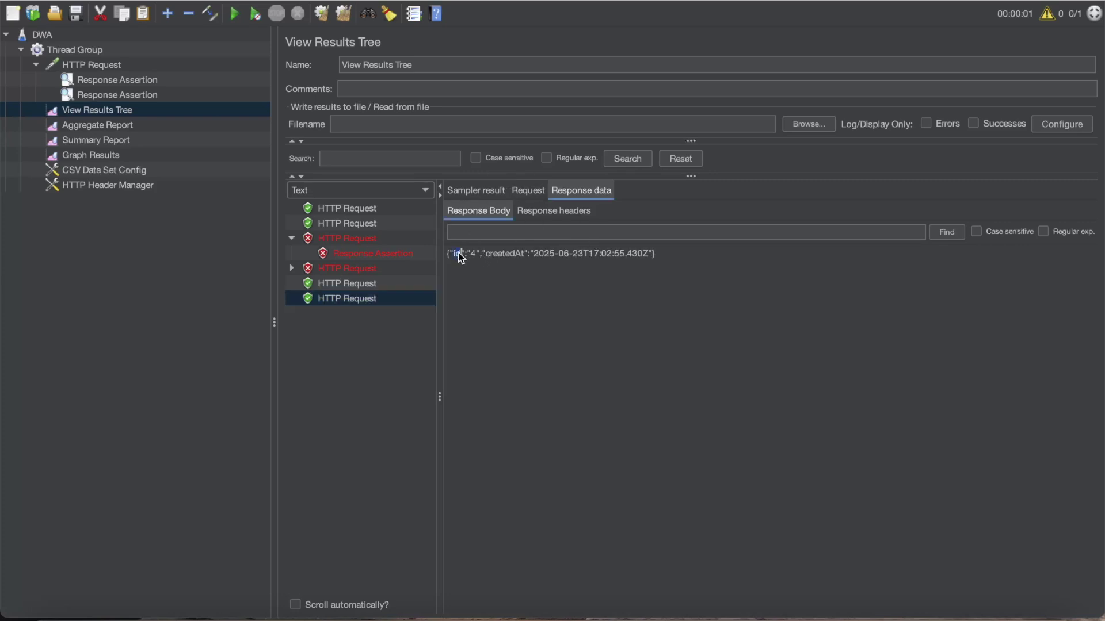
click(374, 283)
click(454, 256)
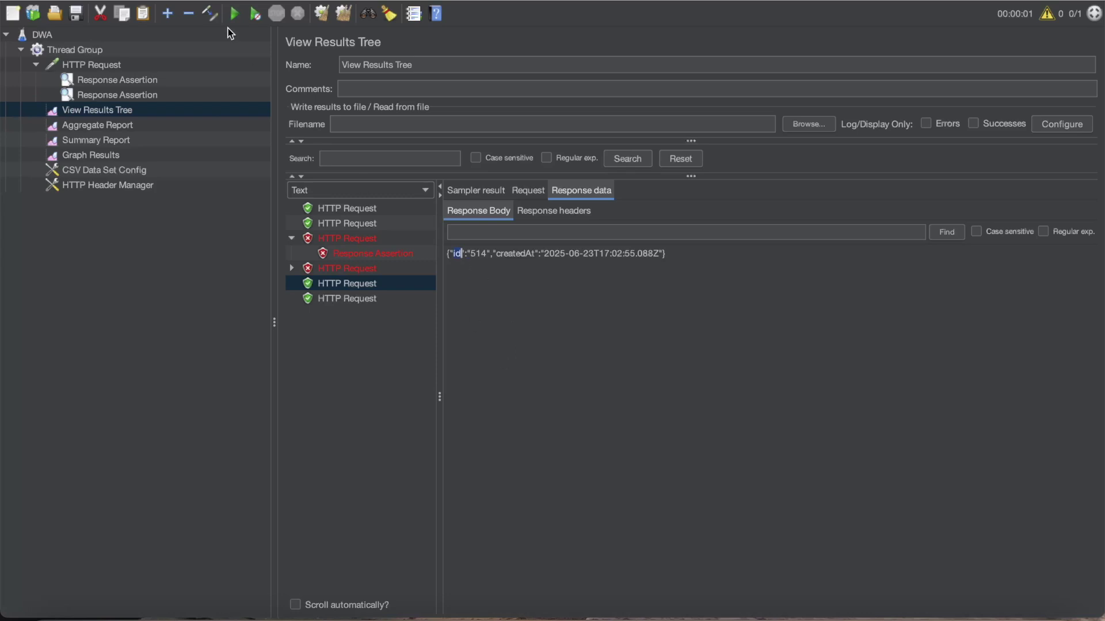
- Add a pattern to test with the value id to the second Response Assertion, using the Contains rule
click(124, 94)
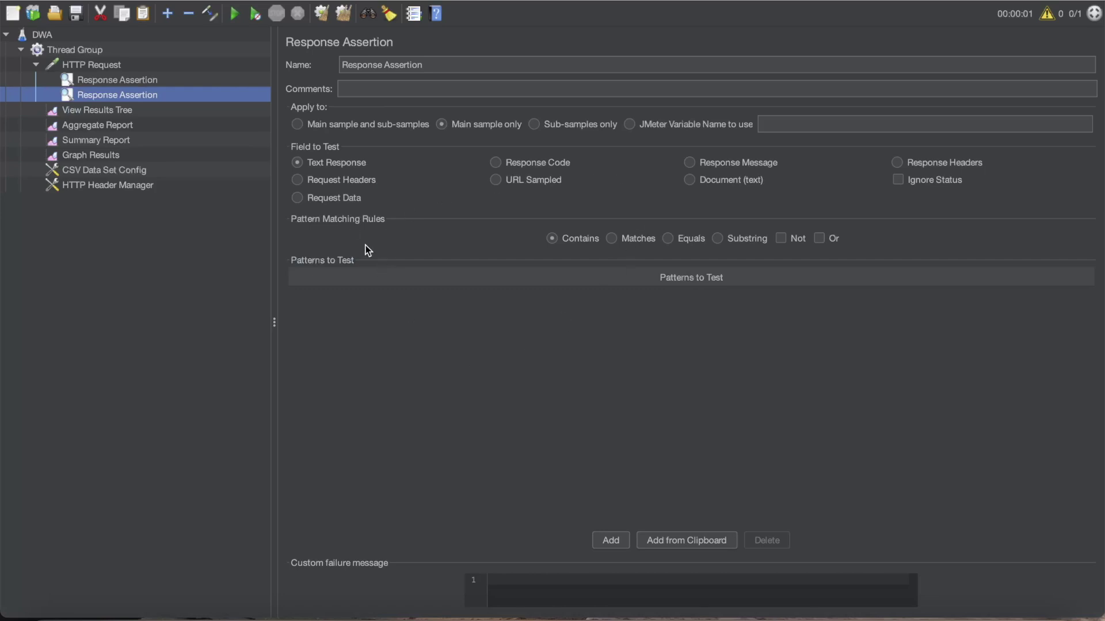
click(568, 241)
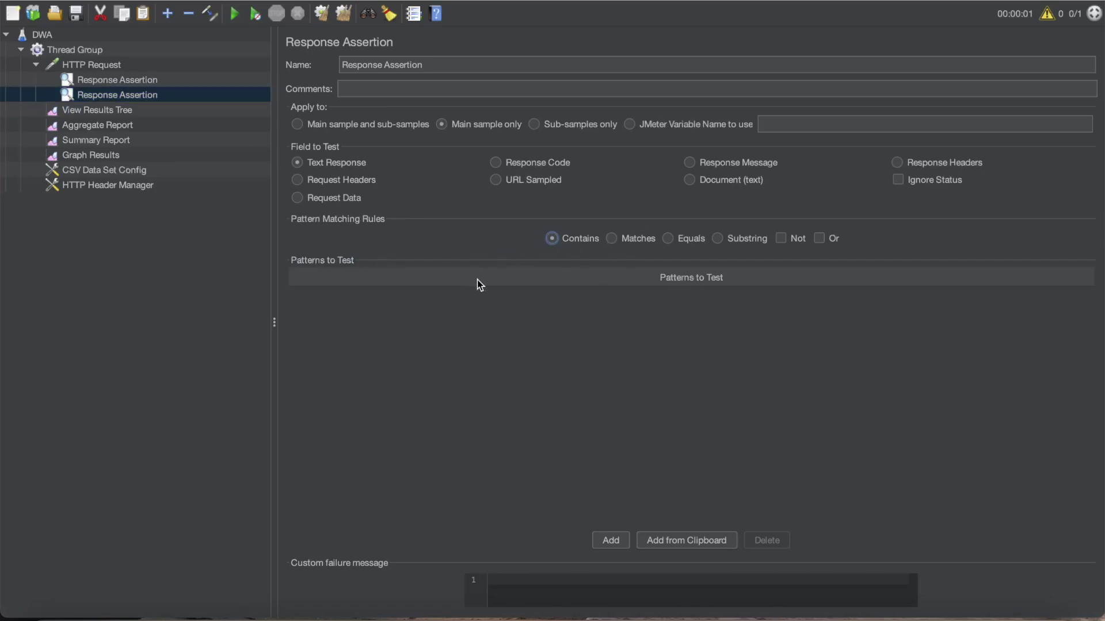
click(605, 540)
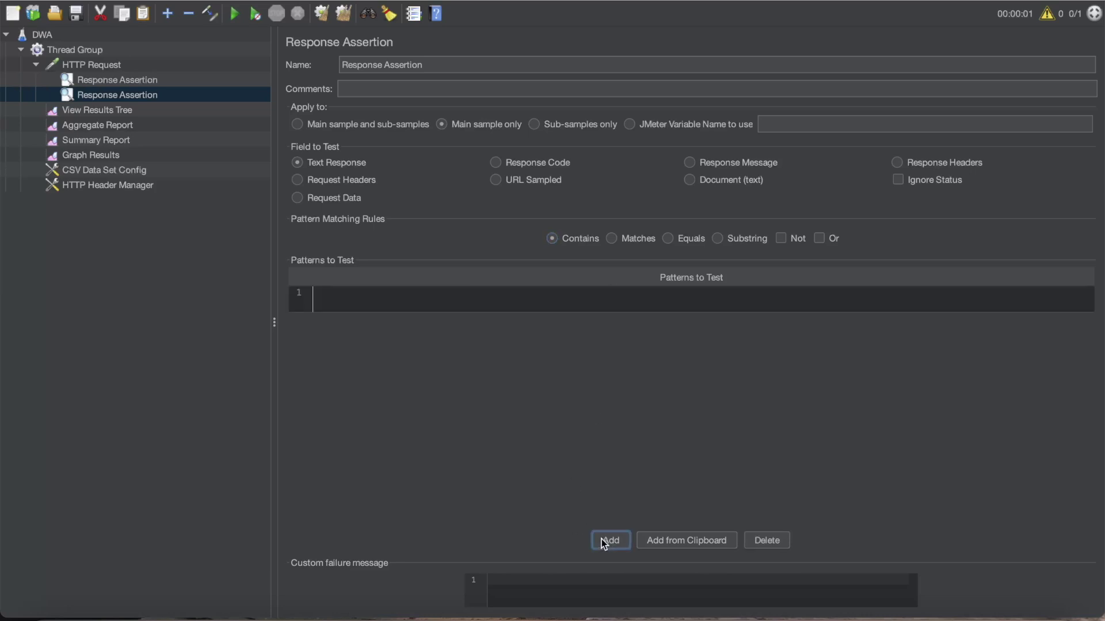
click(376, 306)
click(376, 306)
text(id)
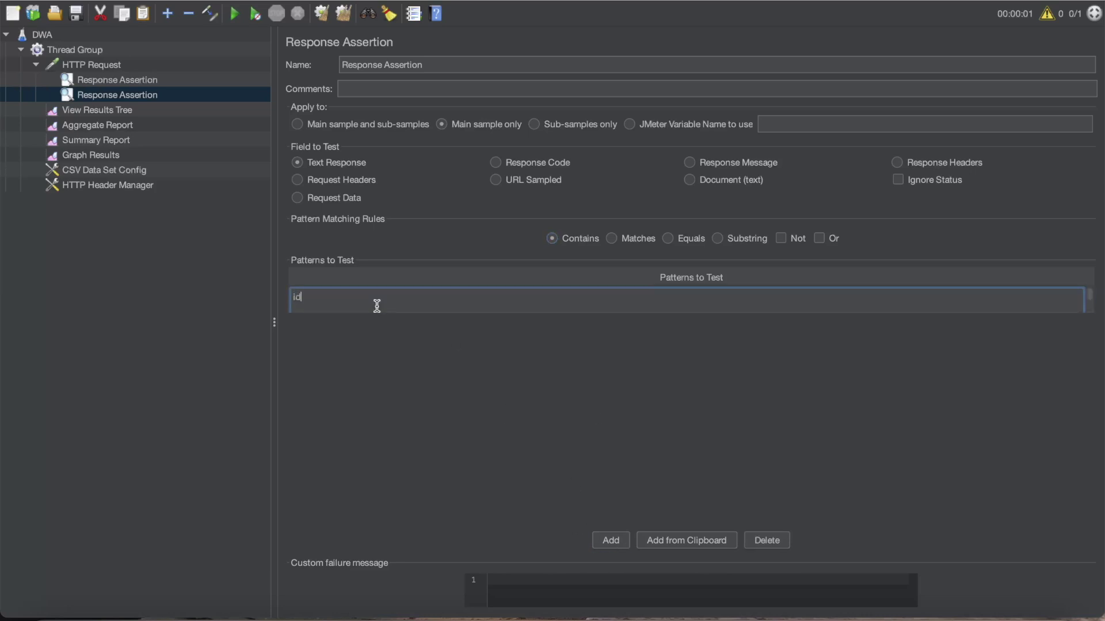
key(Return)
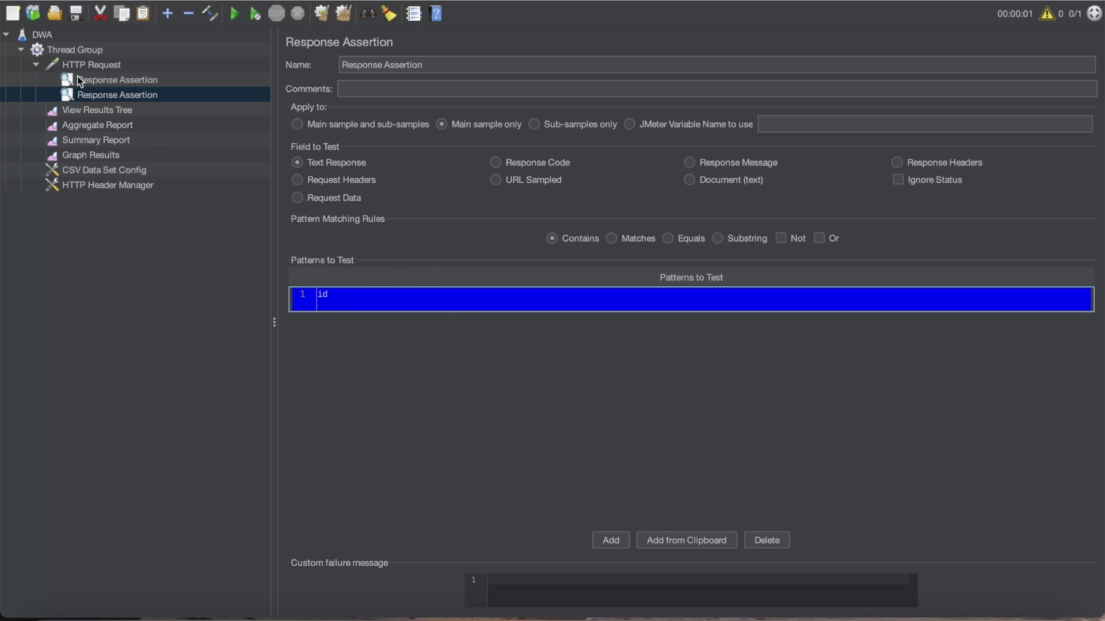
- Run the test plan and check both new HTTP requests' response bodies for the id field
click(106, 113)
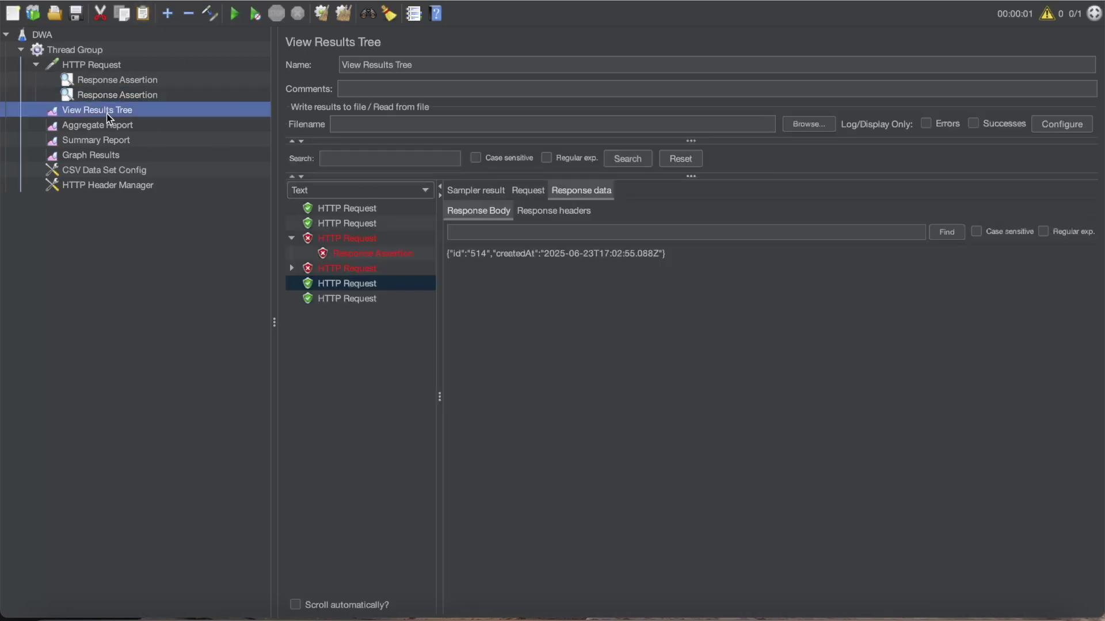
click(235, 14)
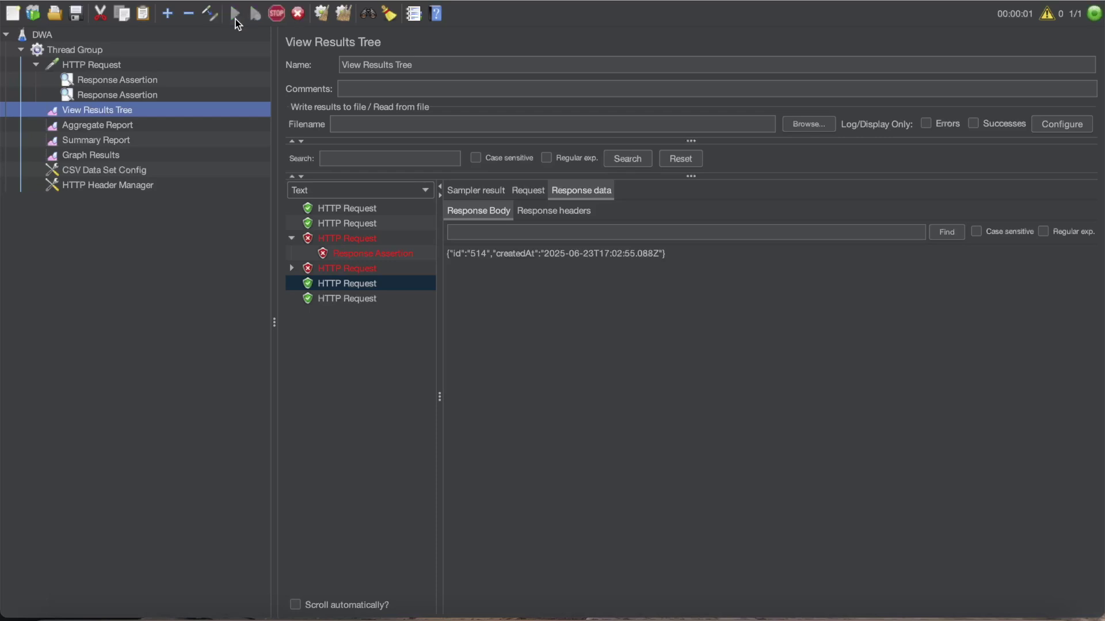
click(343, 314)
click(340, 328)
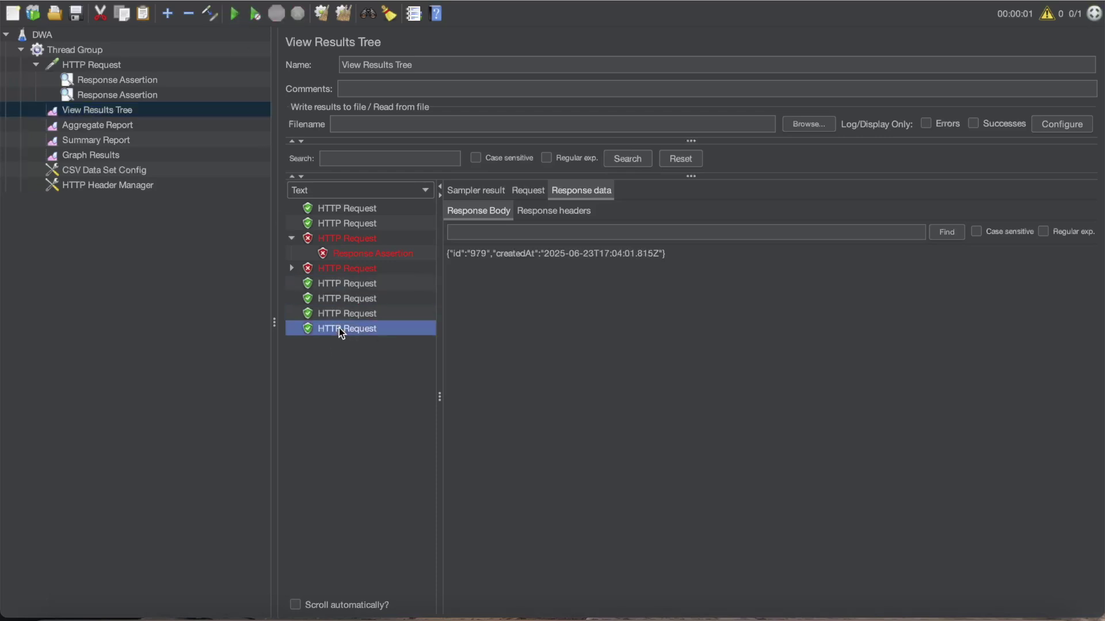
drag(449, 254, 472, 254)
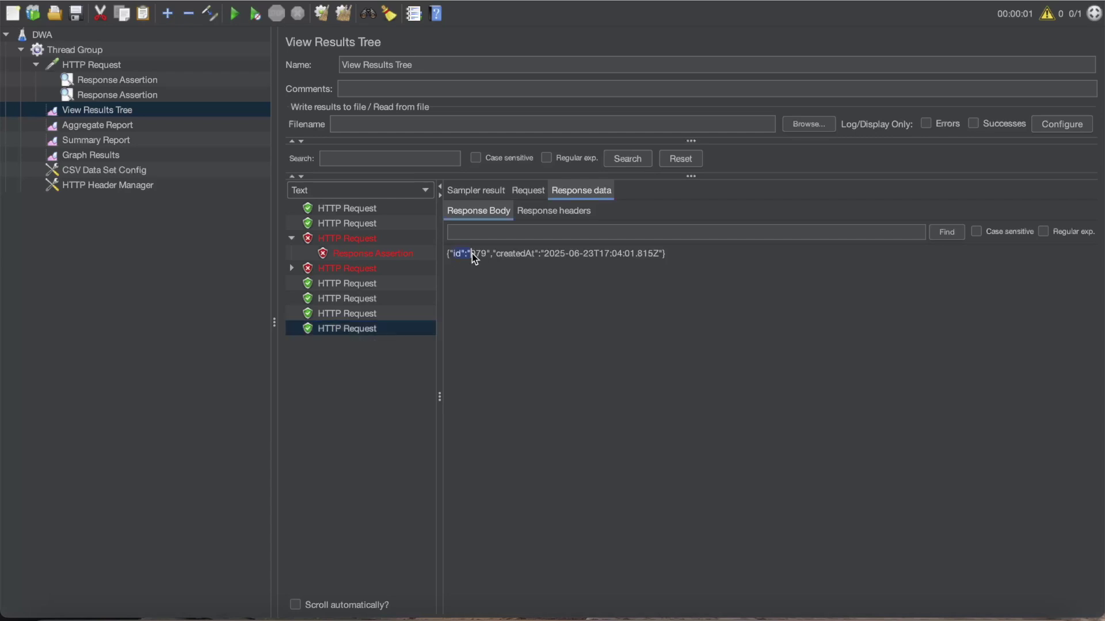
click(461, 257)
- Change the second Response Assertion's pattern to test to assadjed
click(97, 96)
double_click(337, 290)
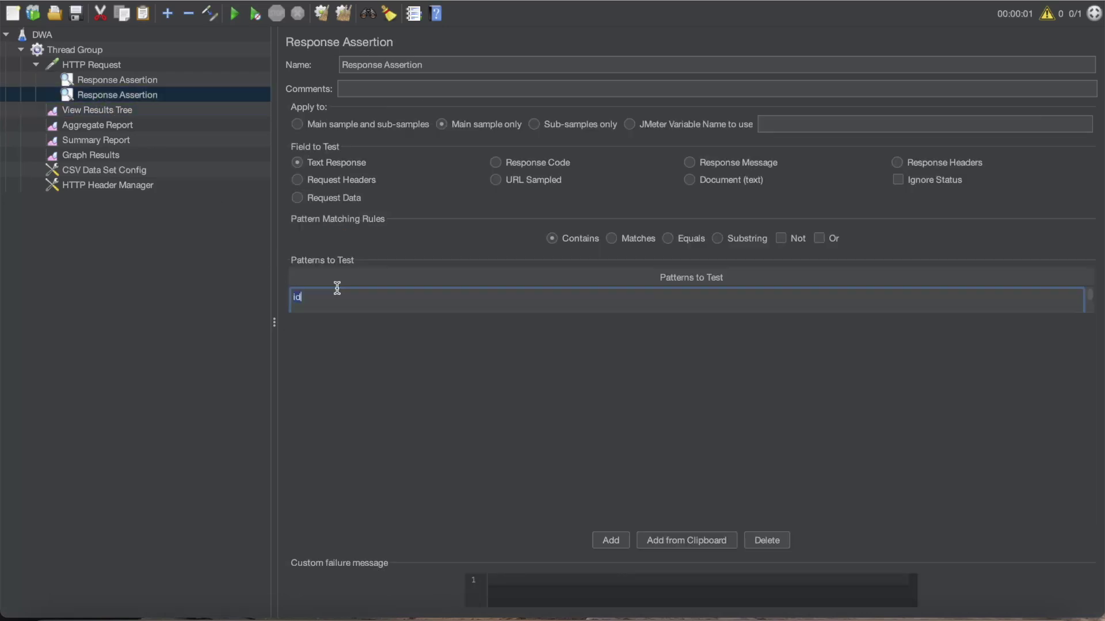
text(assadjad)
click(427, 444)
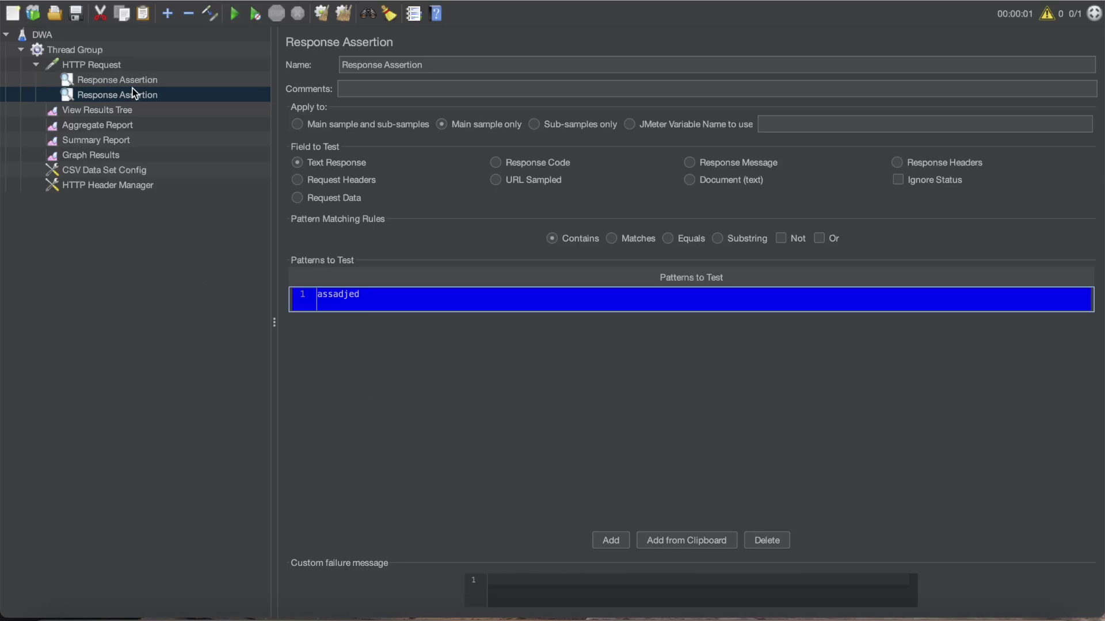
- Run the test plan and expand the two new HTTP requests in the View Results Tree
click(93, 66)
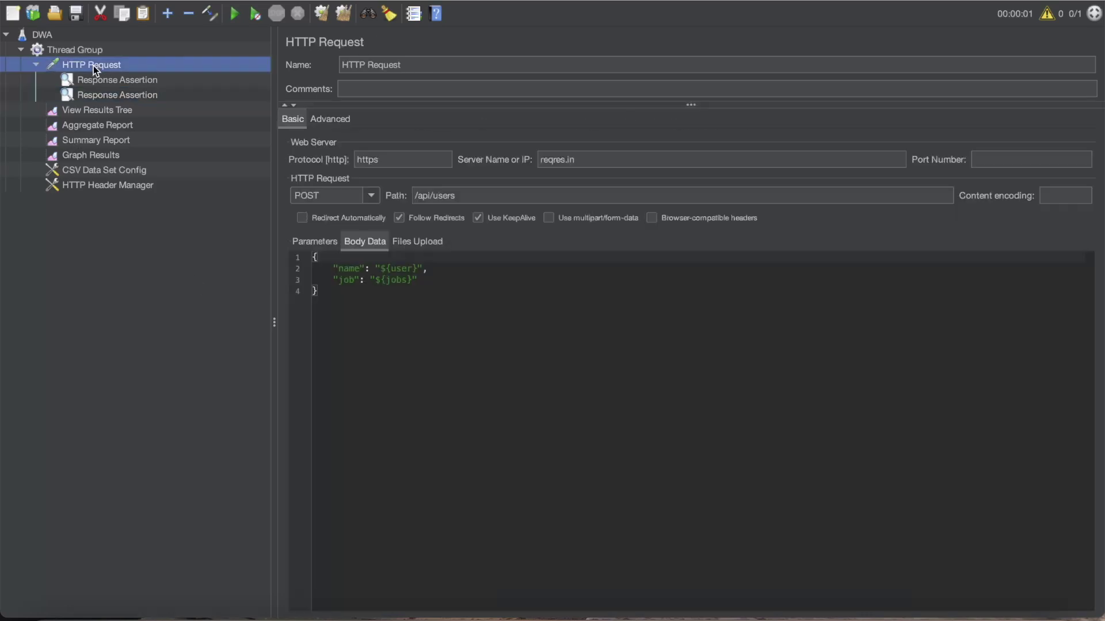
click(105, 109)
click(301, 329)
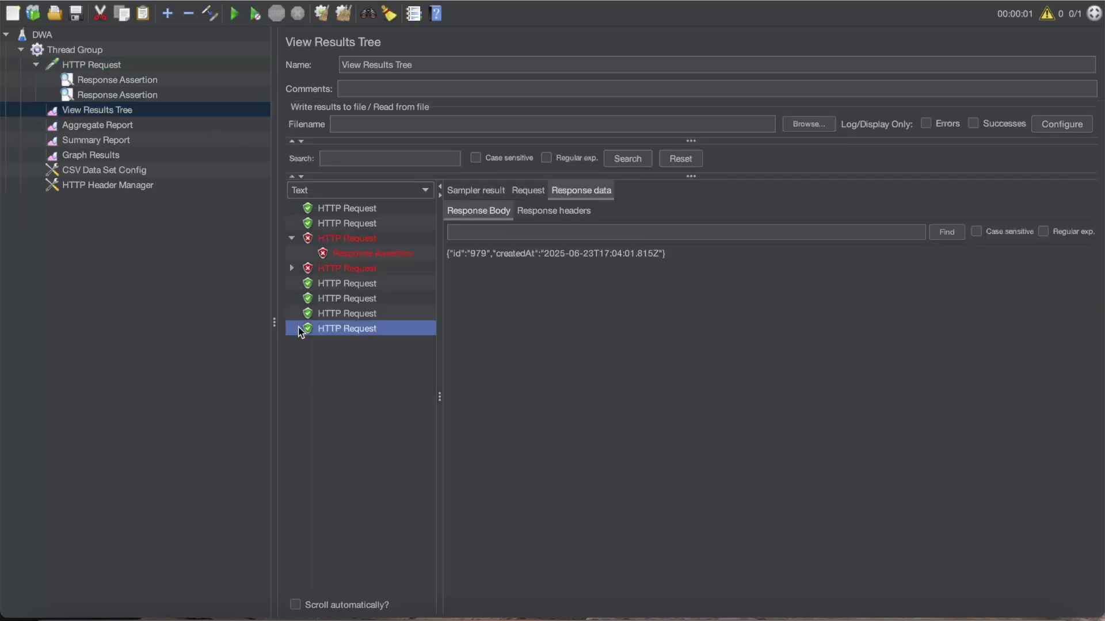
click(240, 16)
click(292, 343)
click(292, 374)
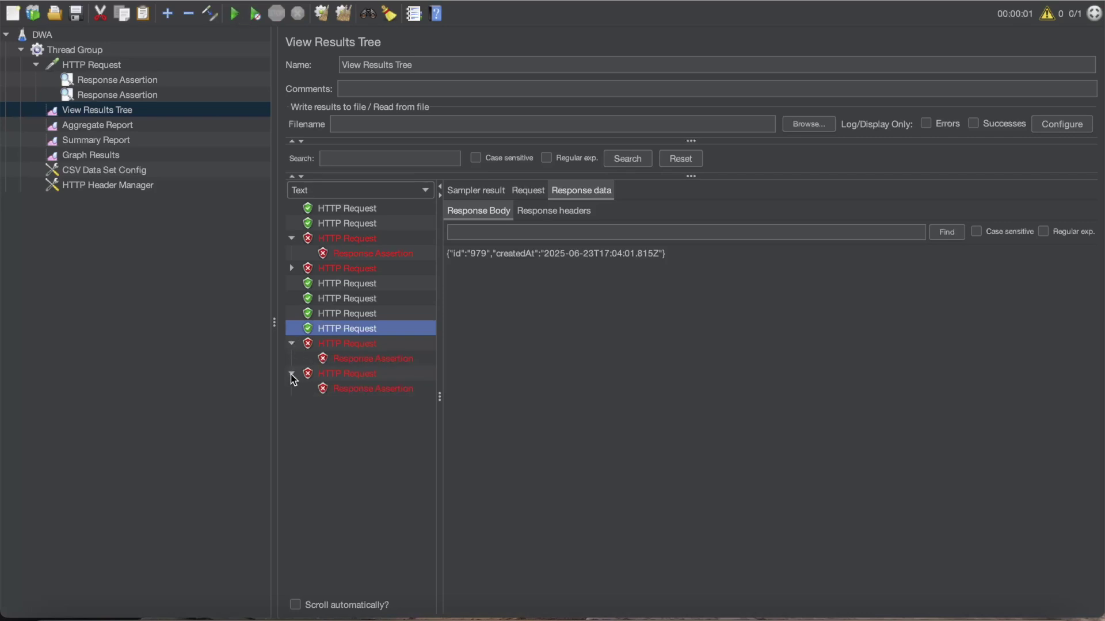
- Examine the assertion error, failure status and failure message of the first new HTTP request's Response Assertion
click(364, 359)
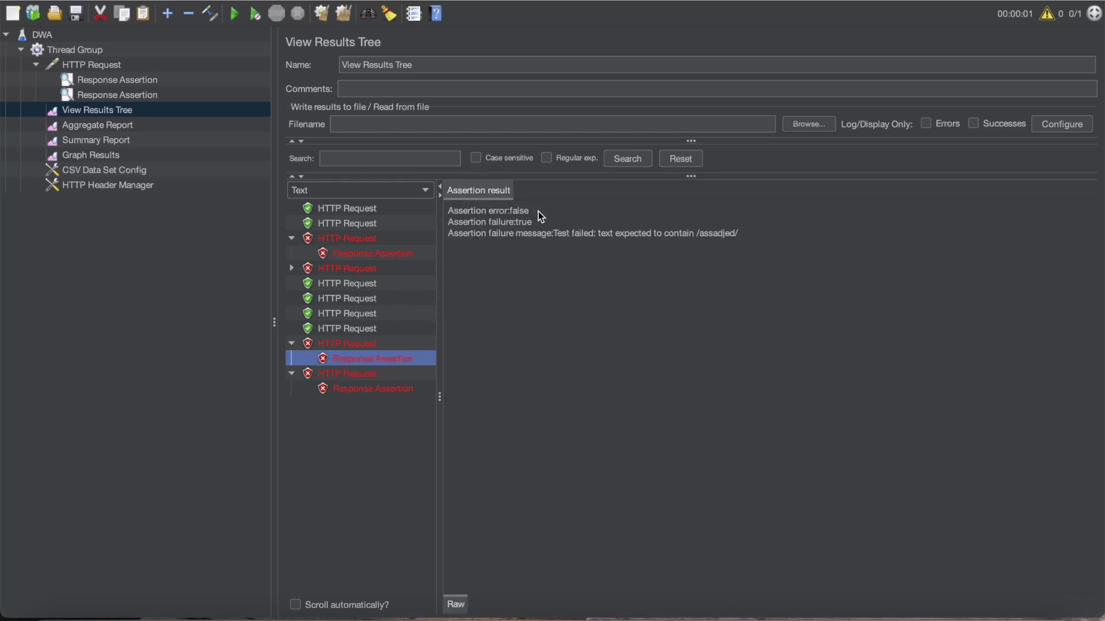
drag(537, 212, 511, 212)
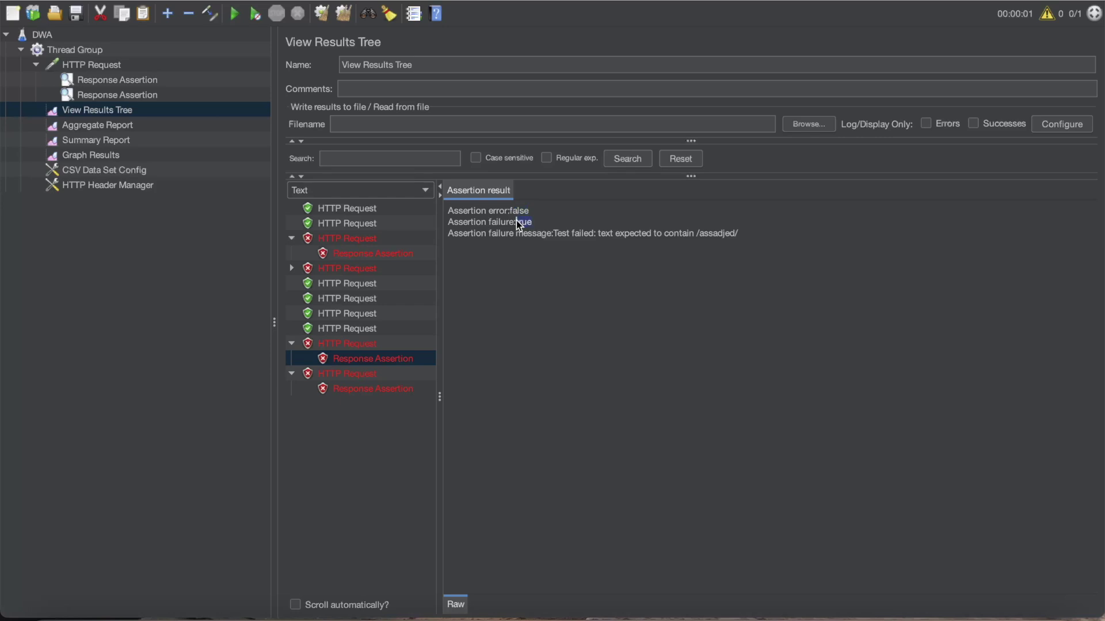
drag(559, 234, 616, 234)
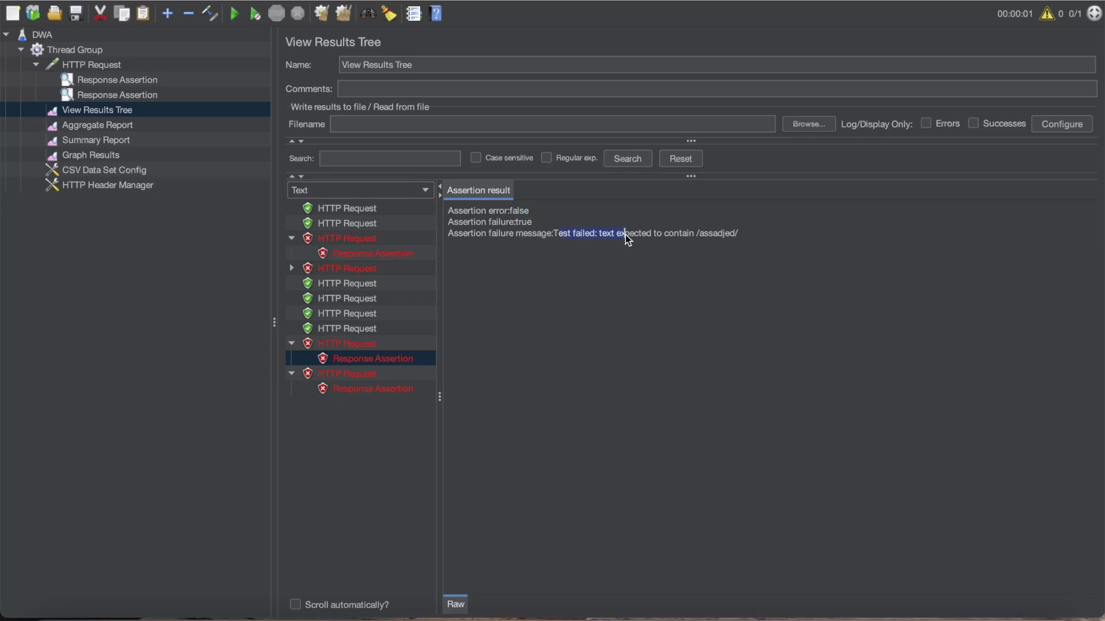
mouse_move(690, 233)
mouse_down()
mouse_move(732, 234)
mouse_move(703, 233)
mouse_up()
- Set the second Response Assertion's pattern to test to id
click(145, 96)
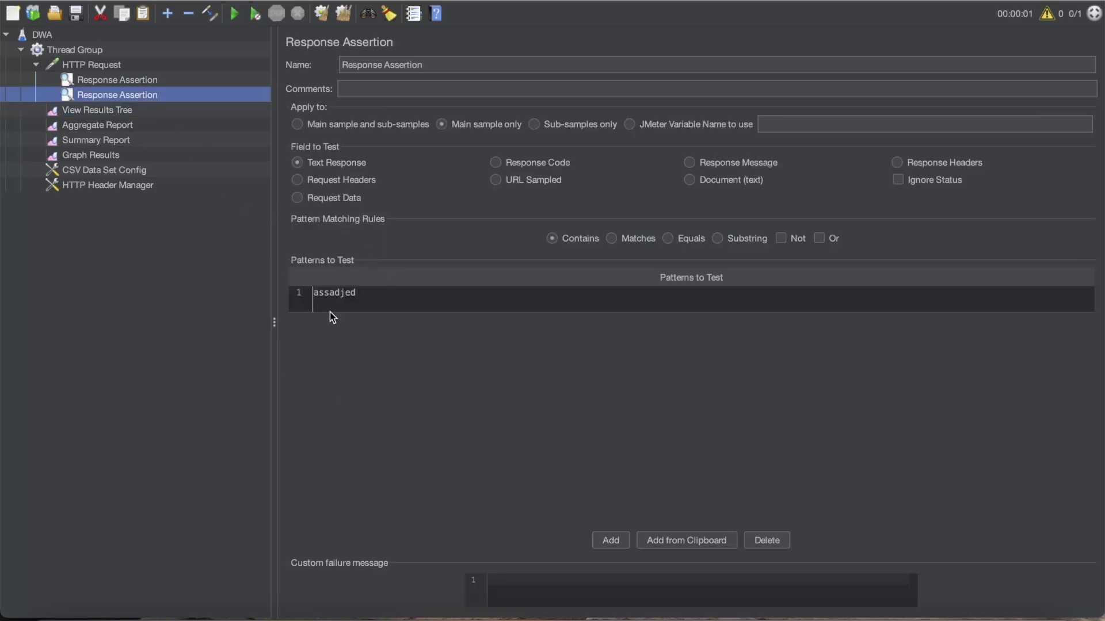
double_click(347, 295)
text(id)
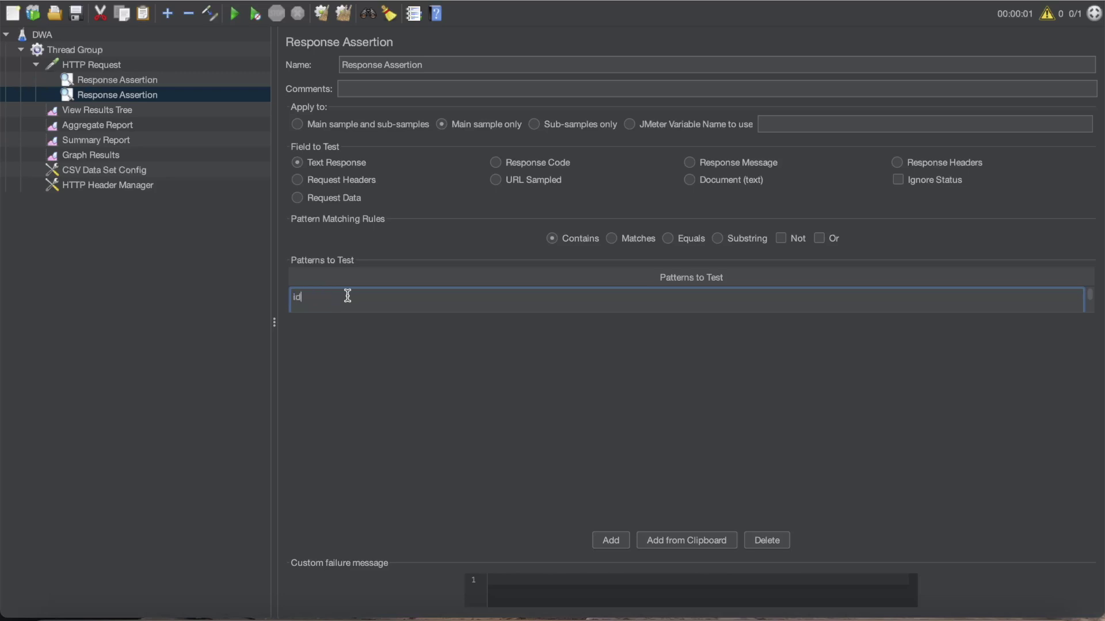
key(Return)
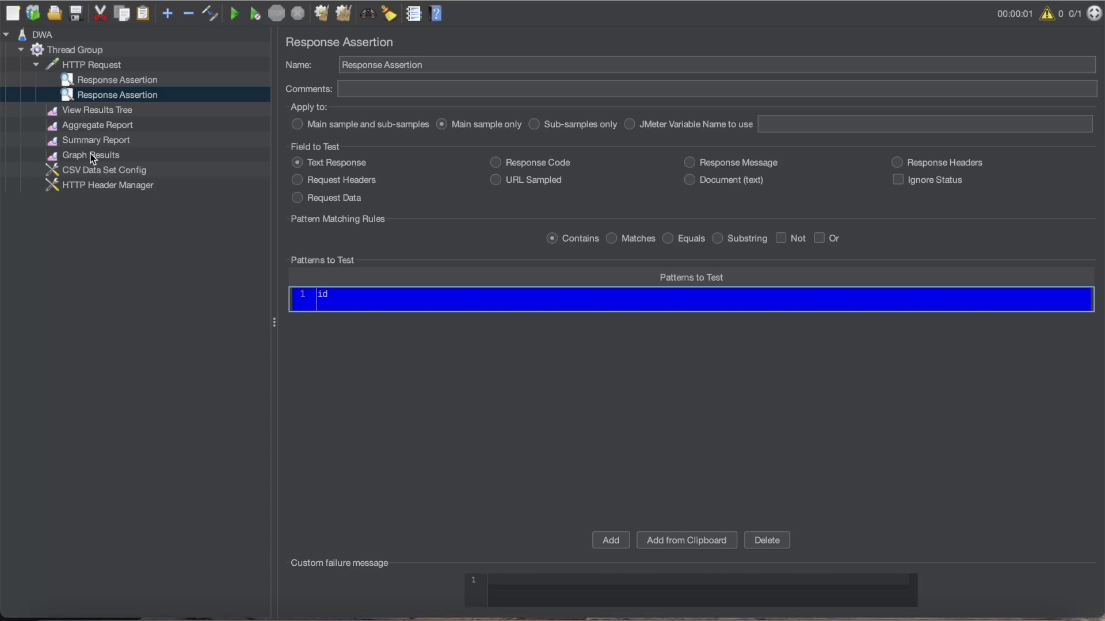
- Rerun the test plan and check the sampler results of the two latest HTTP requests
click(101, 110)
click(235, 15)
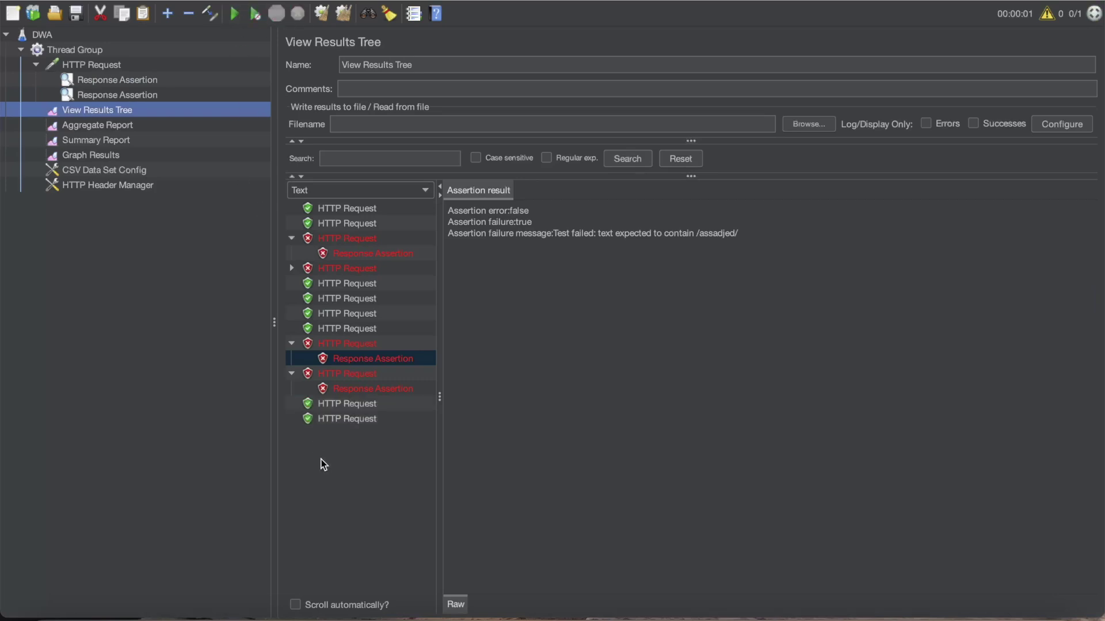
click(344, 419)
click(352, 405)
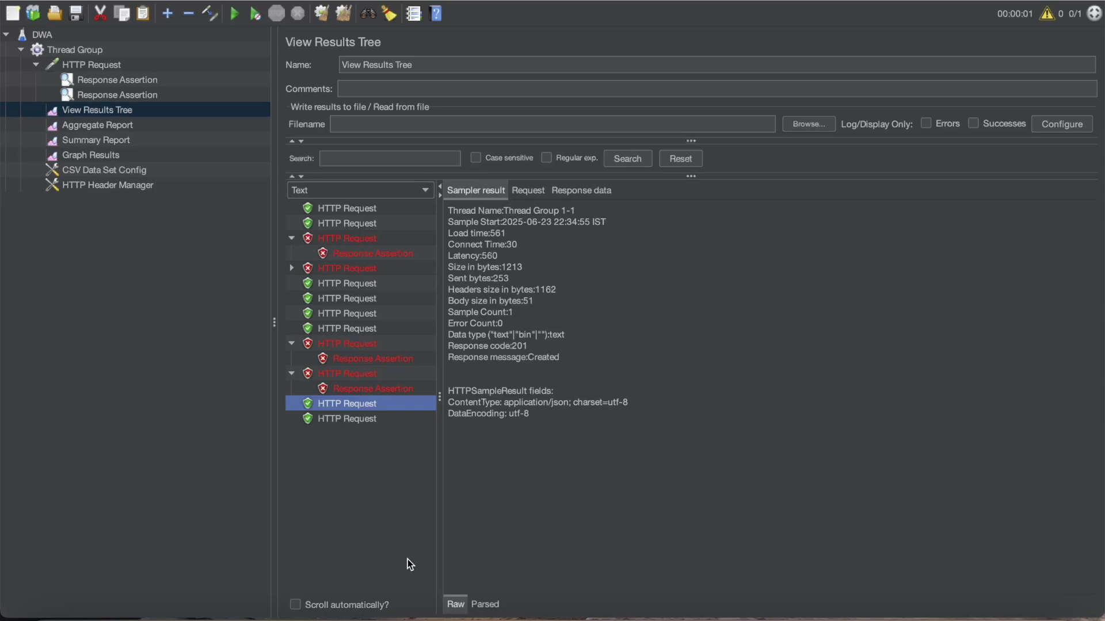
right_click(96, 64)
mouse_move(118, 74)
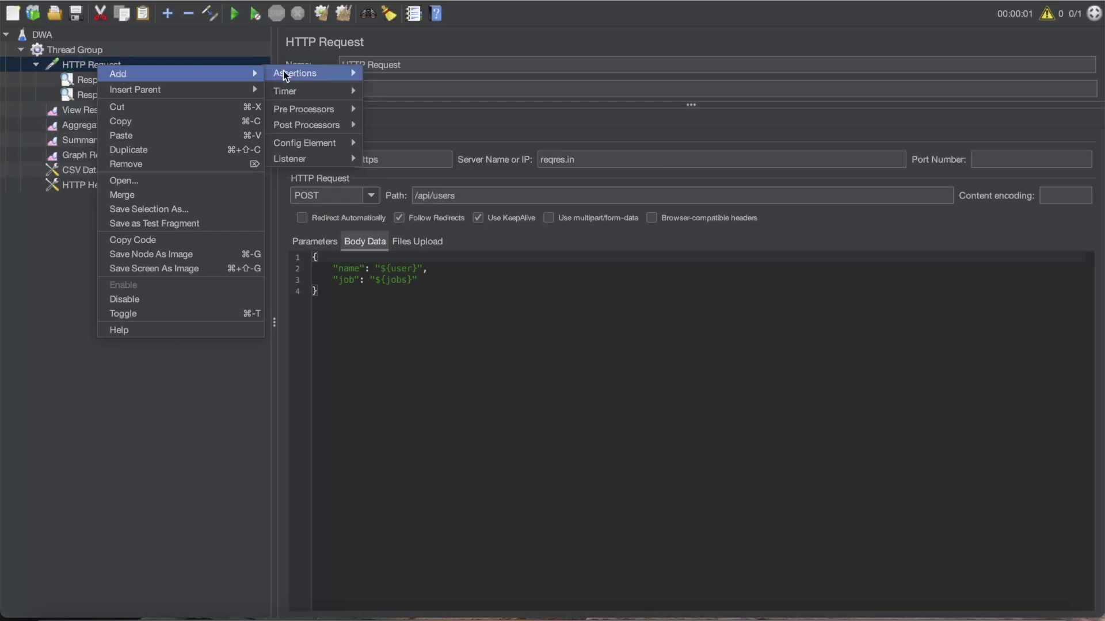
mouse_move(285, 75)
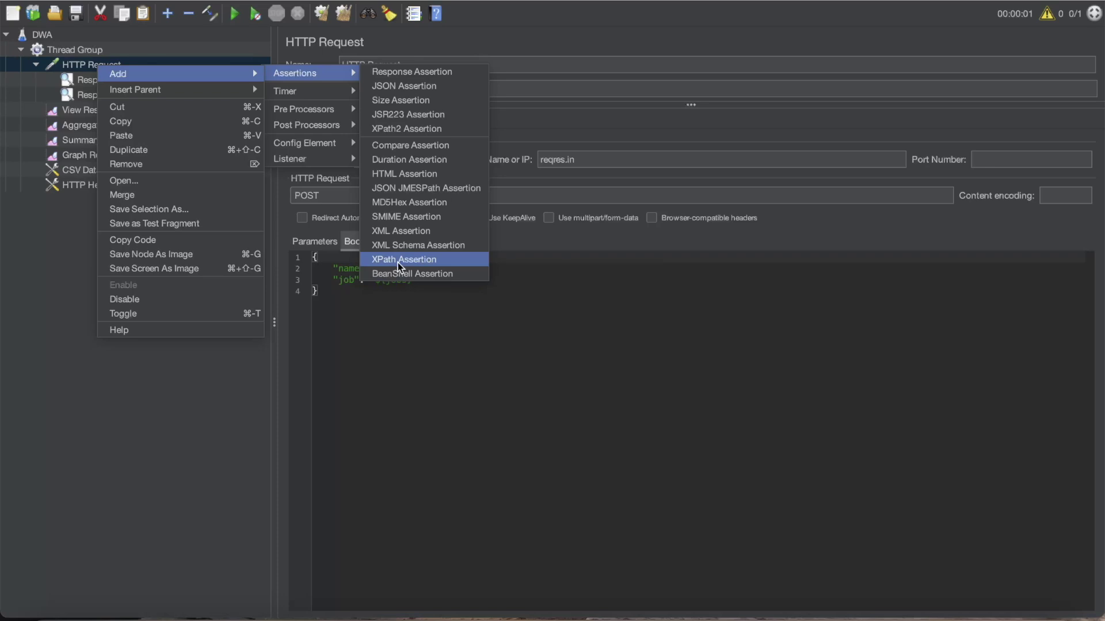
mouse_move(316, 92)
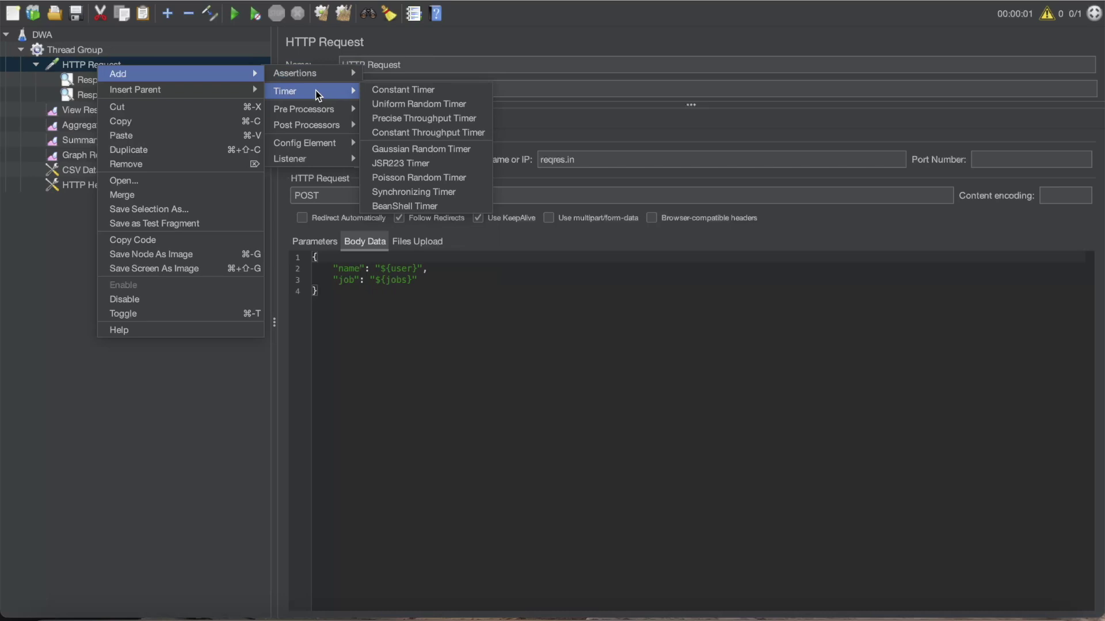